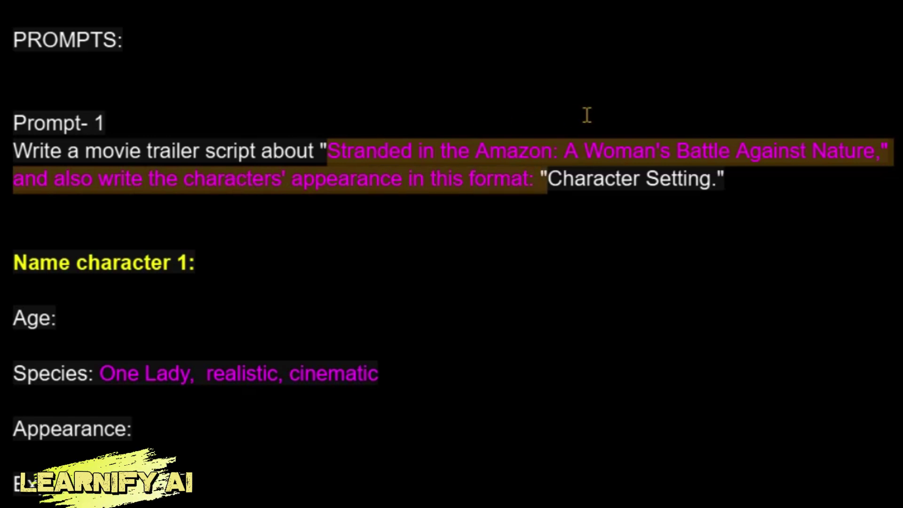
Replace 'Lady' with 'WOMAN' in character 1's species line, then highlight the video style text.
drag(584, 150, 665, 150)
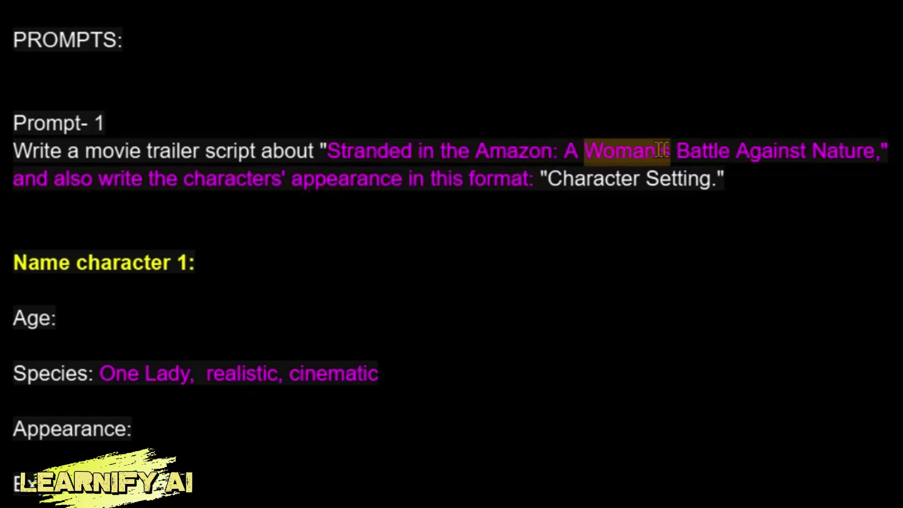
click(423, 149)
scroll(427, 151, down, 5)
click(100, 183)
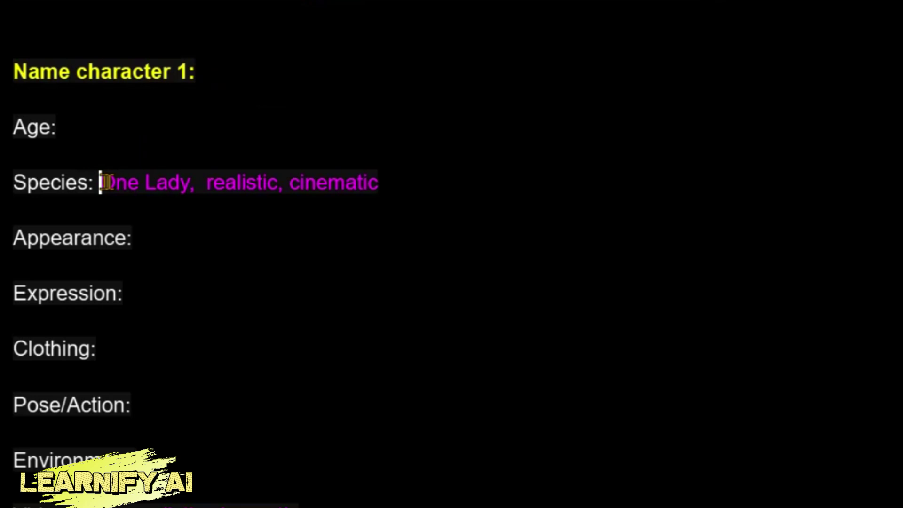
drag(107, 182, 210, 175)
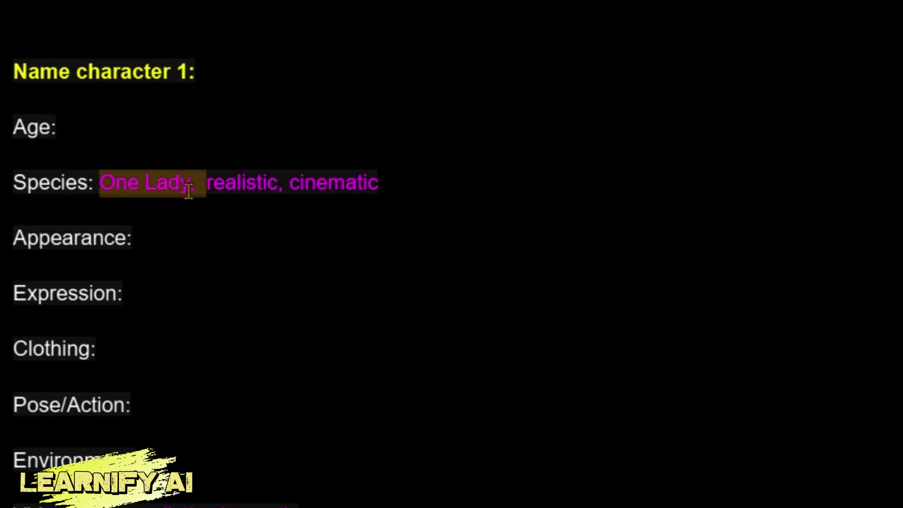
click(191, 186)
key(BackSpace)
key(BackSpace)
key(BackSpace)
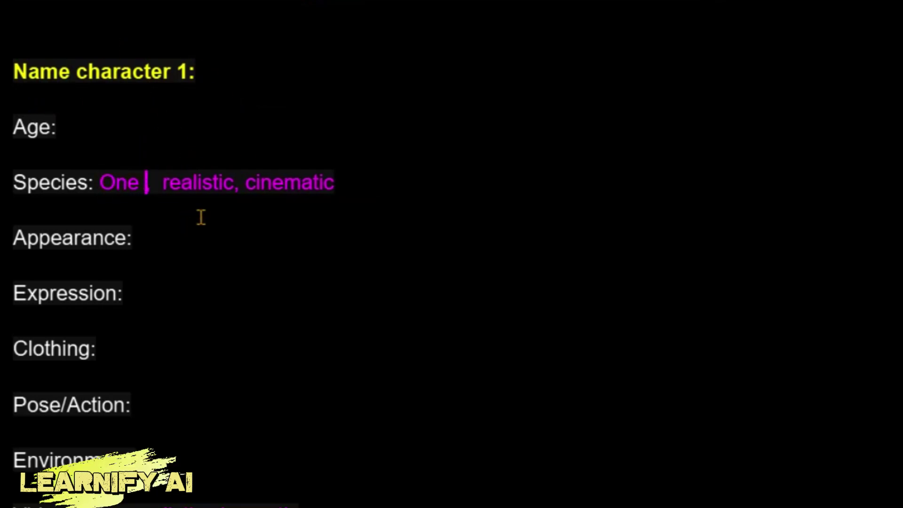
text(WOMAN)
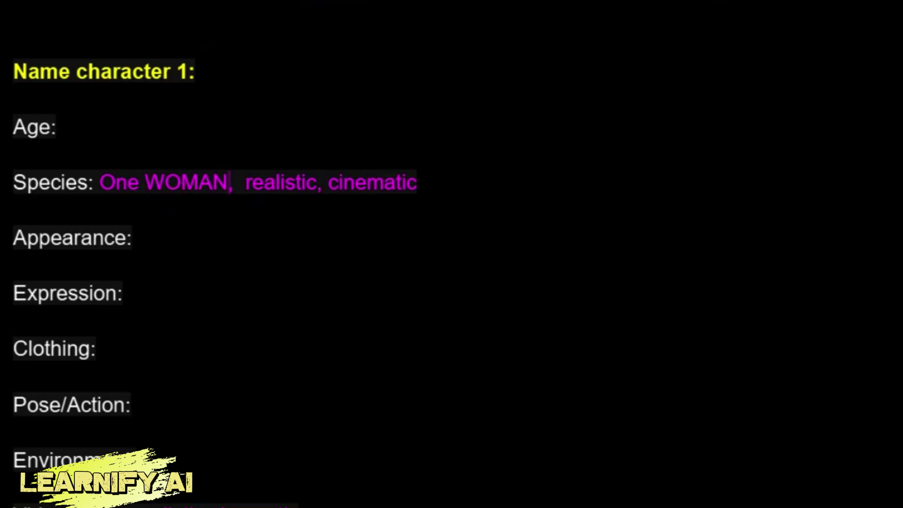
scroll(222, 227, down, 3)
click(133, 324)
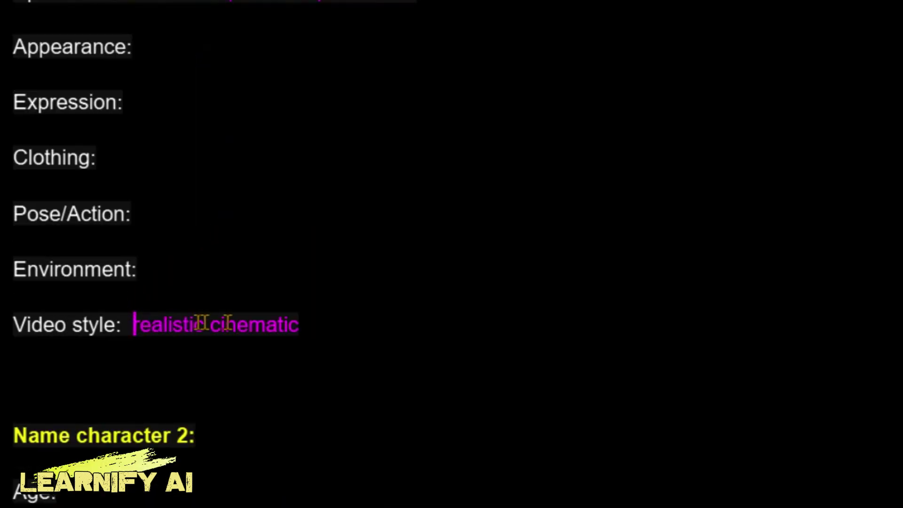
shift+click(341, 323)
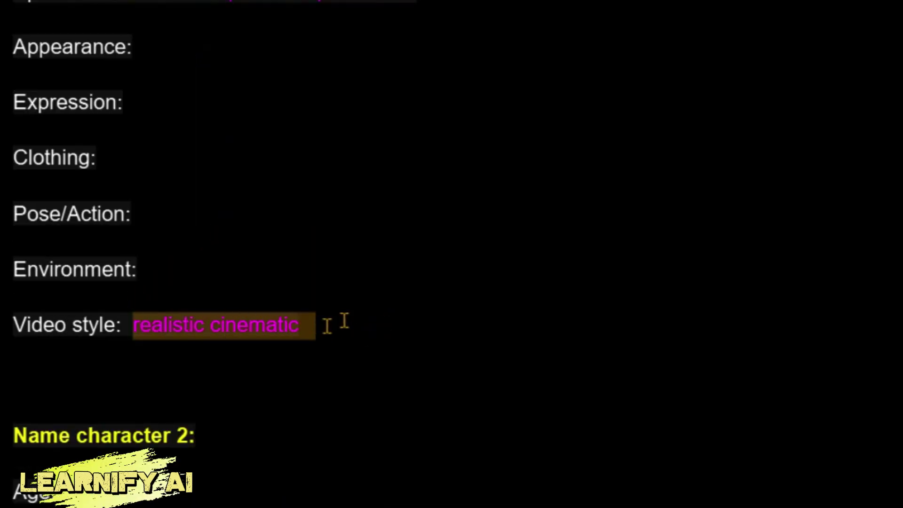
Clear 'realistic, cinematic' and the old video style text from character 1's lines.
click(329, 323)
scroll(328, 324, up, 5)
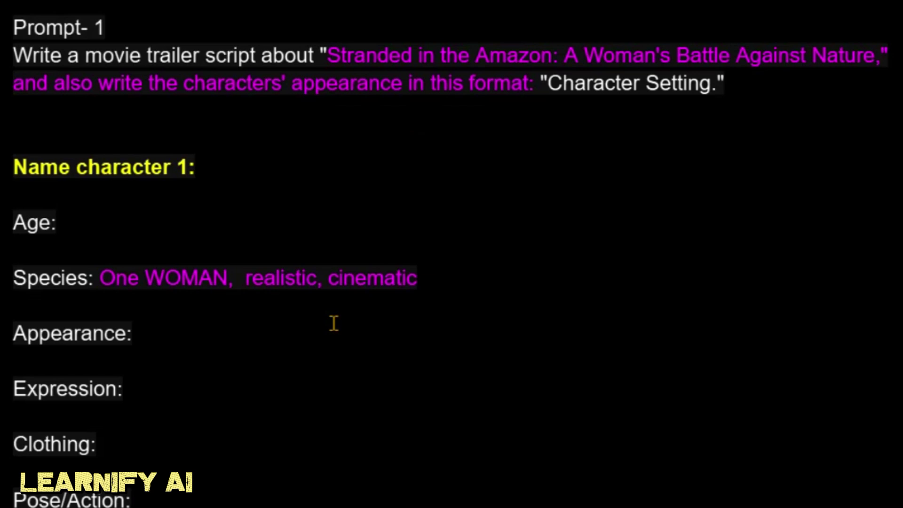
drag(243, 276, 420, 276)
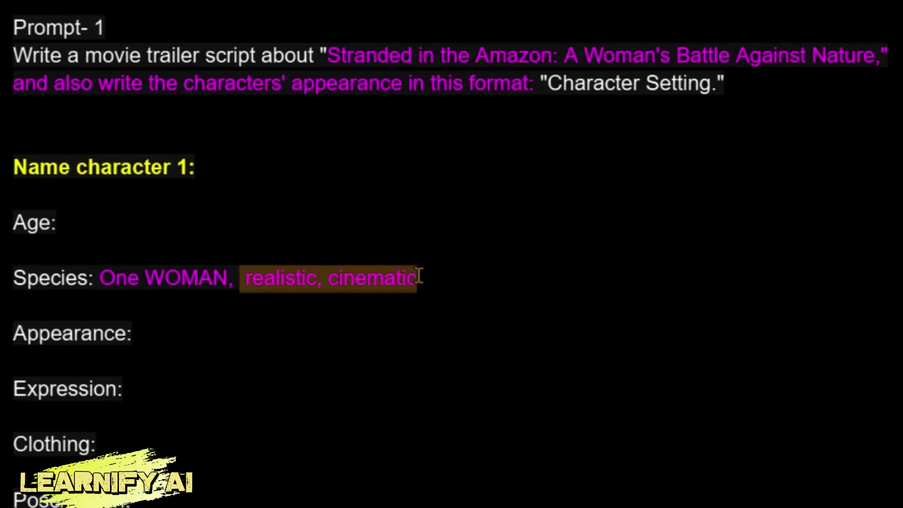
text(3D pixel art)
key(Return)
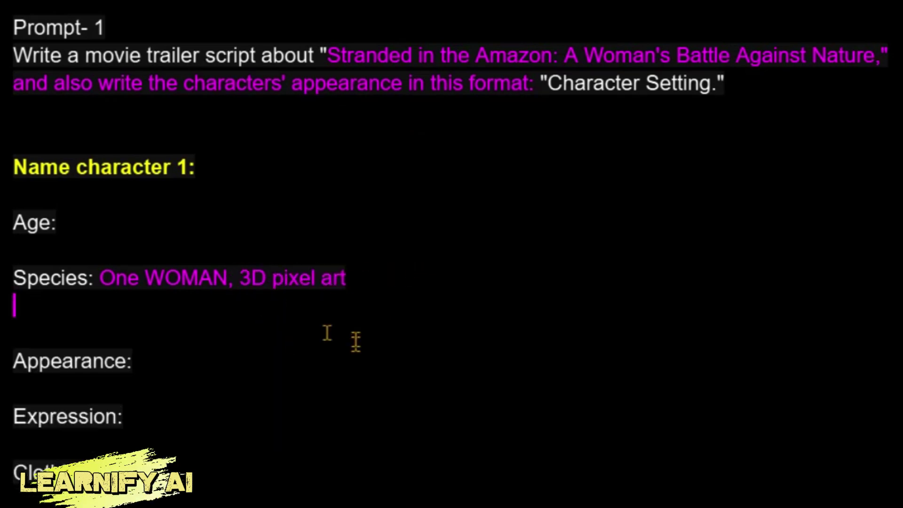
scroll(328, 338, down, 5)
drag(134, 353, 329, 344)
text(3D pixel art)
key(Return)
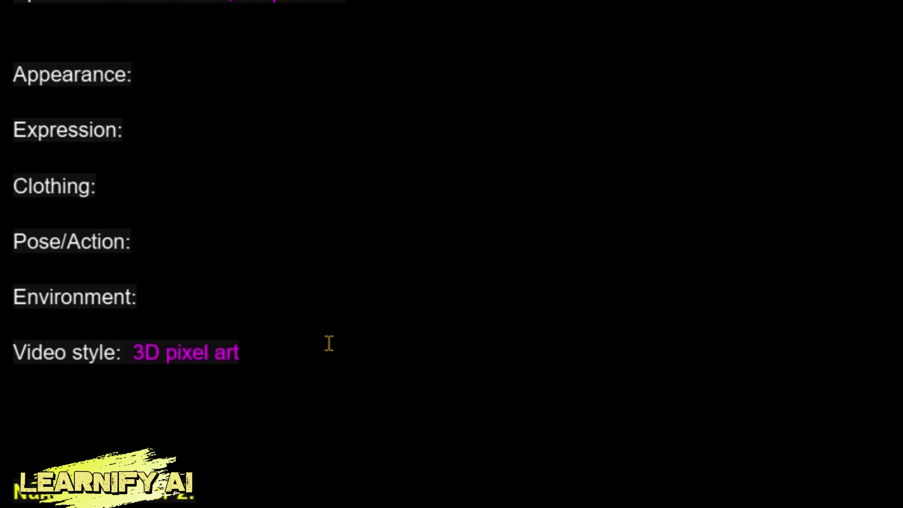
scroll(279, 373, up, 3)
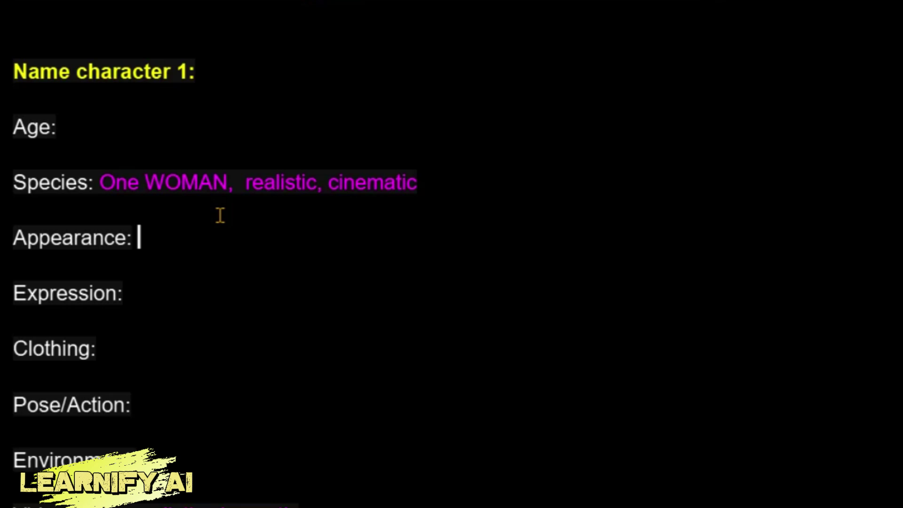
scroll(219, 214, down, 6)
scroll(218, 214, down, 7)
scroll(218, 214, down, 2)
drag(12, 149, 212, 191)
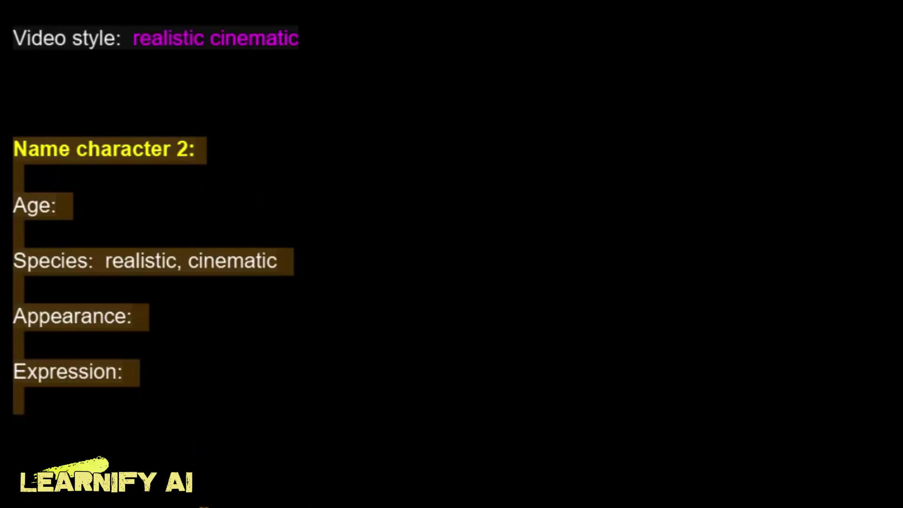
scroll(211, 191, down, 5)
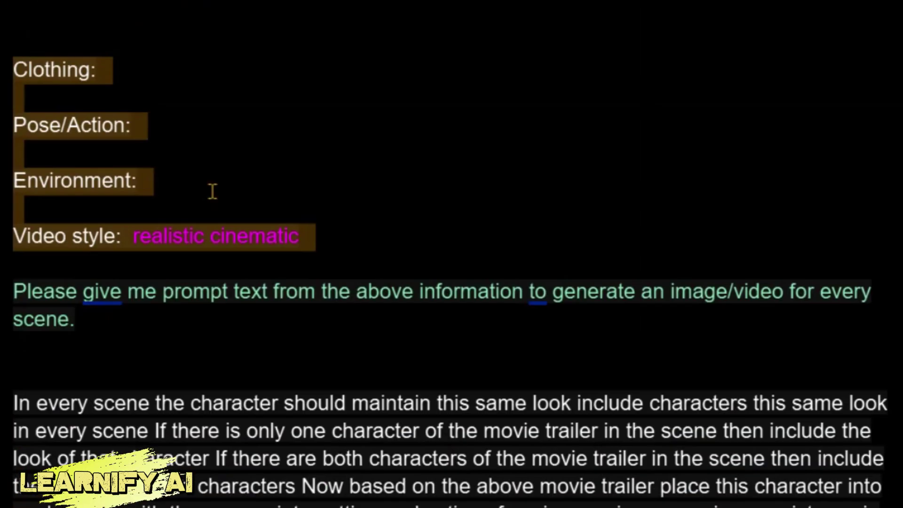
Add a character 2 template with species 'Man, realistic, cinematic' and select the prompt.
key(ctrl+c)
click(369, 236)
key(Return)
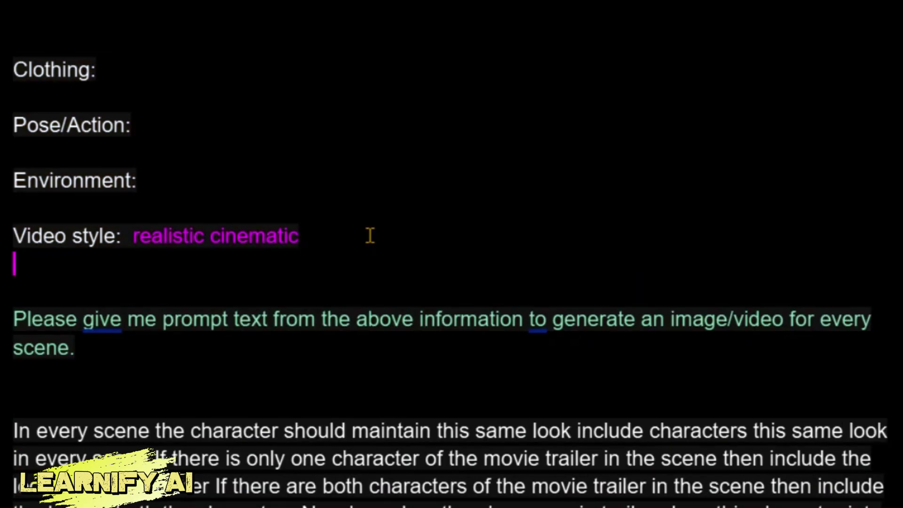
key(ctrl+v)
scroll(341, 234, up, 3)
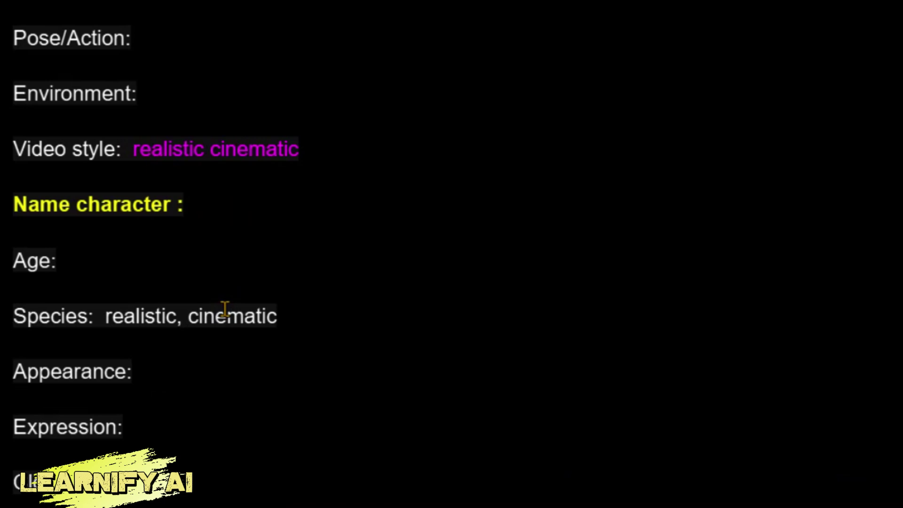
text(3)
scroll(224, 282, down, 5)
mouse_move(13, 166)
mouse_down()
mouse_move(189, 500)
mouse_move(303, 336)
mouse_up()
click(105, 138)
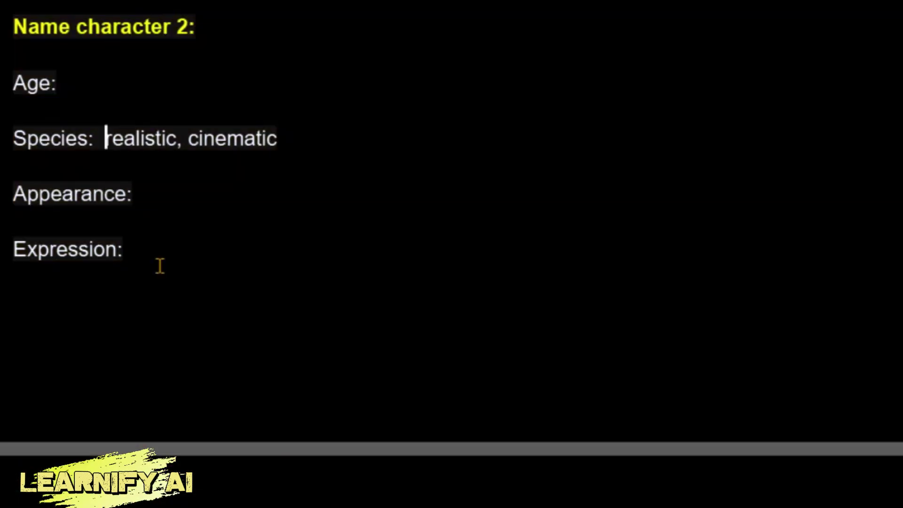
text(Man,)
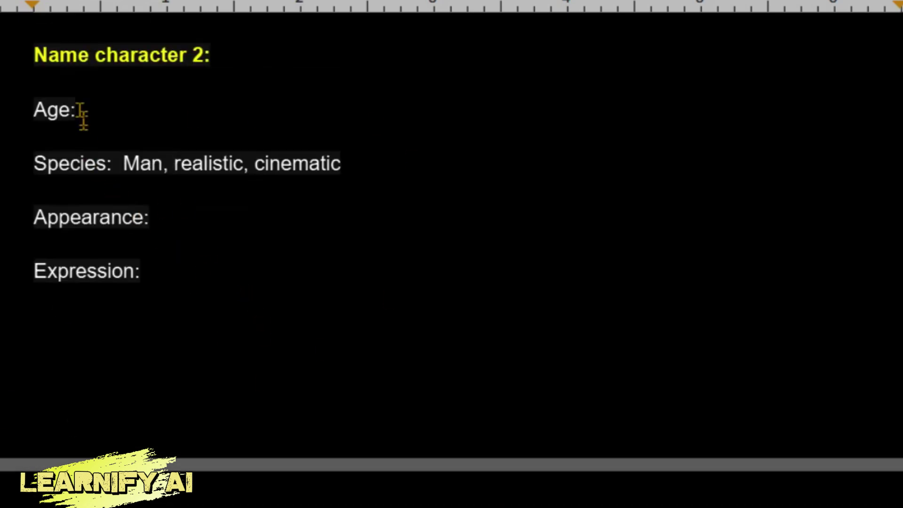
drag(40, 52, 139, 263)
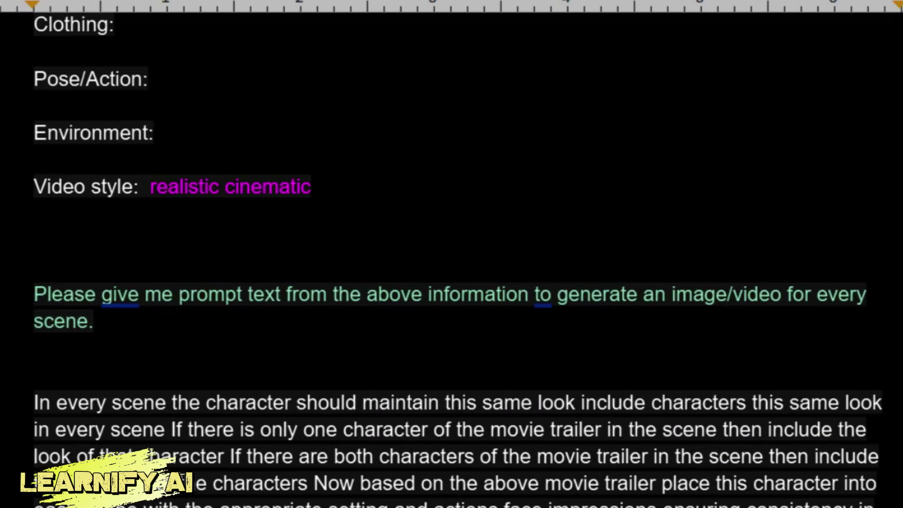
drag(138, 263, 42, 21)
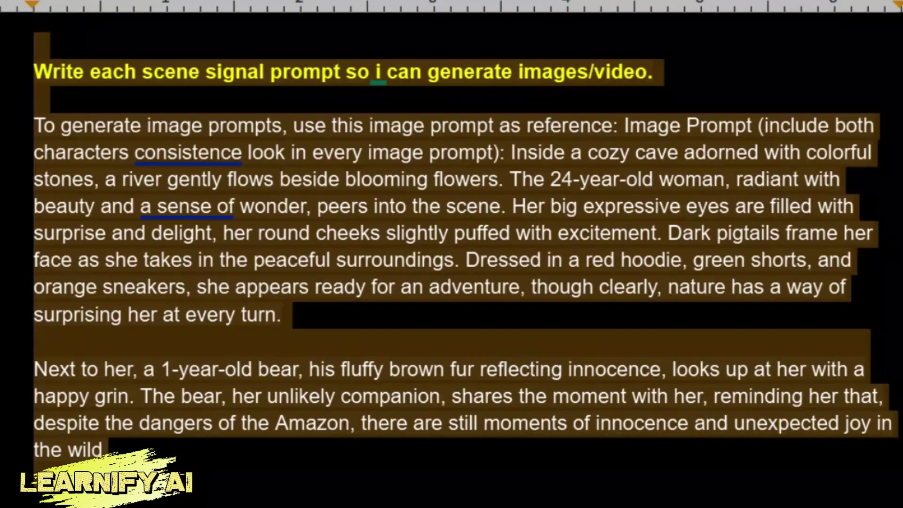
Copy the trailer prompt from Docs into ChatGPT and send it.
right_click(249, 21)
click(323, 18)
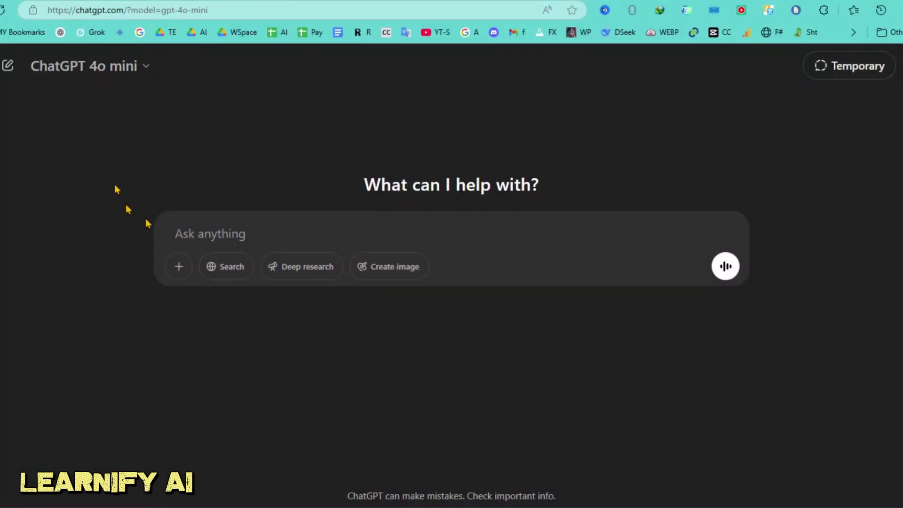
right_click(232, 231)
click(266, 328)
scroll(512, 266, down, 5)
scroll(512, 266, down, 5)
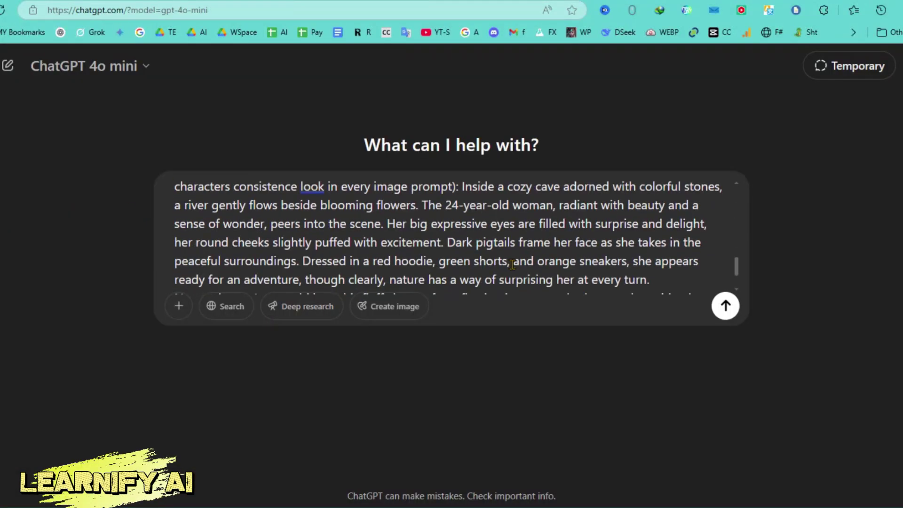
scroll(511, 266, down, 3)
click(724, 305)
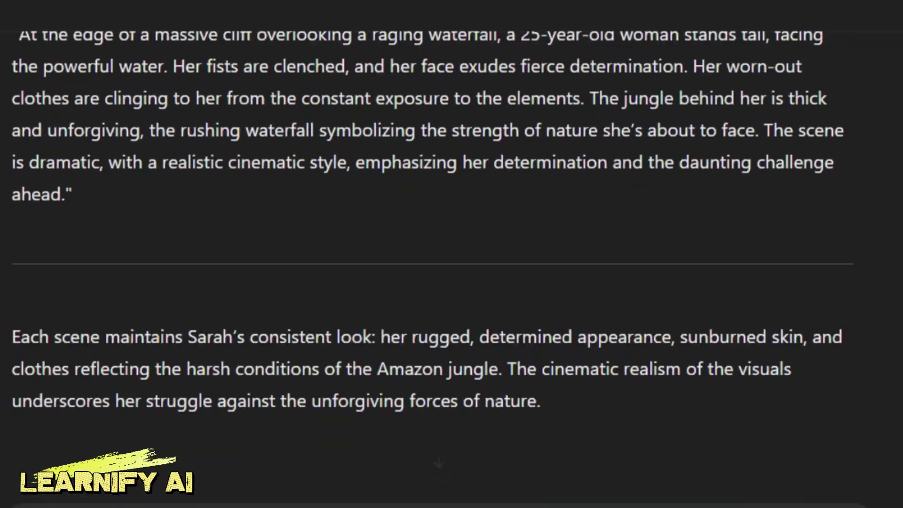
scroll(781, 339, up, 10)
scroll(781, 344, up, 15)
scroll(783, 345, up, 8)
scroll(783, 345, down, 1)
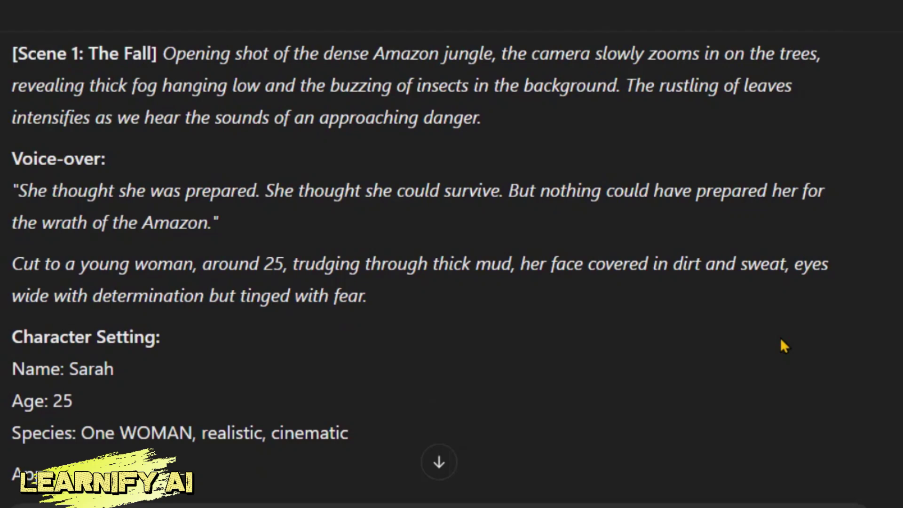
Review the reply's voice-over lines, Pose/Action field and Scene 1 image prompt heading.
drag(14, 161, 174, 178)
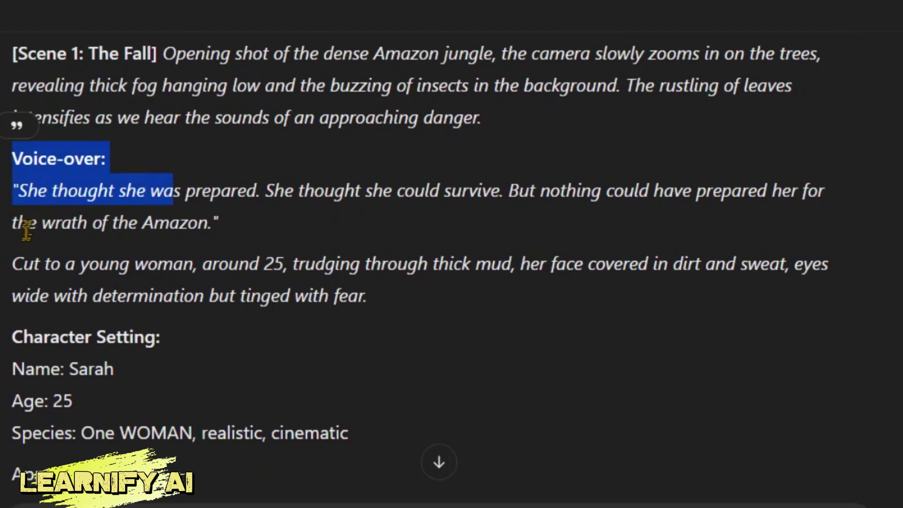
drag(14, 334, 213, 336)
scroll(213, 336, down, 2)
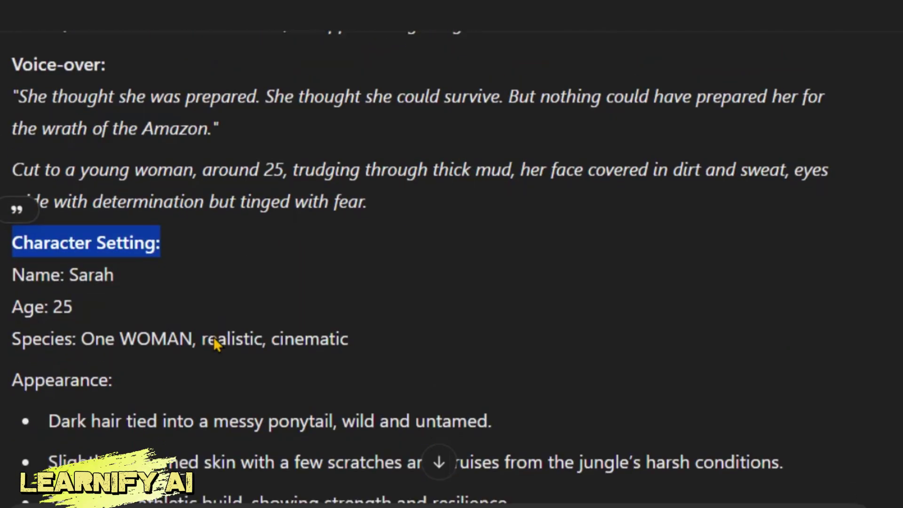
scroll(214, 339, down, 2)
drag(12, 186, 411, 262)
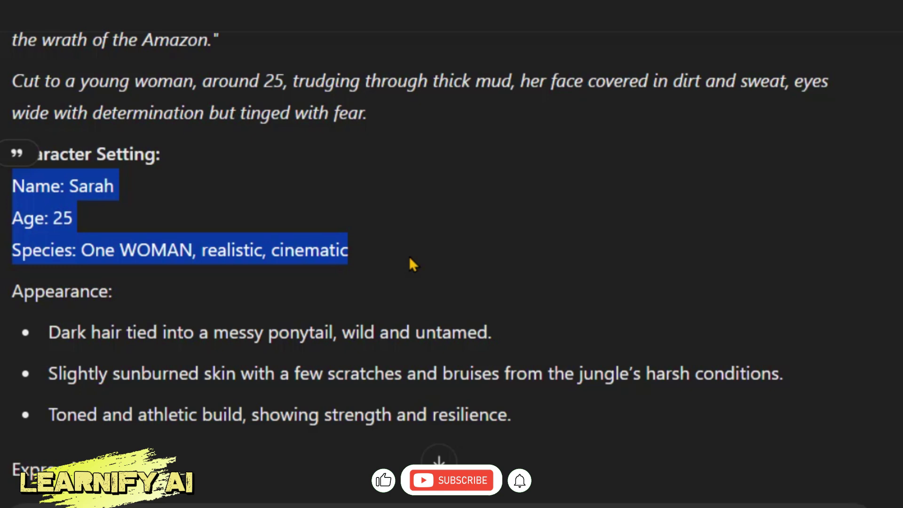
click(319, 248)
scroll(313, 242, down, 2)
scroll(293, 242, down, 2)
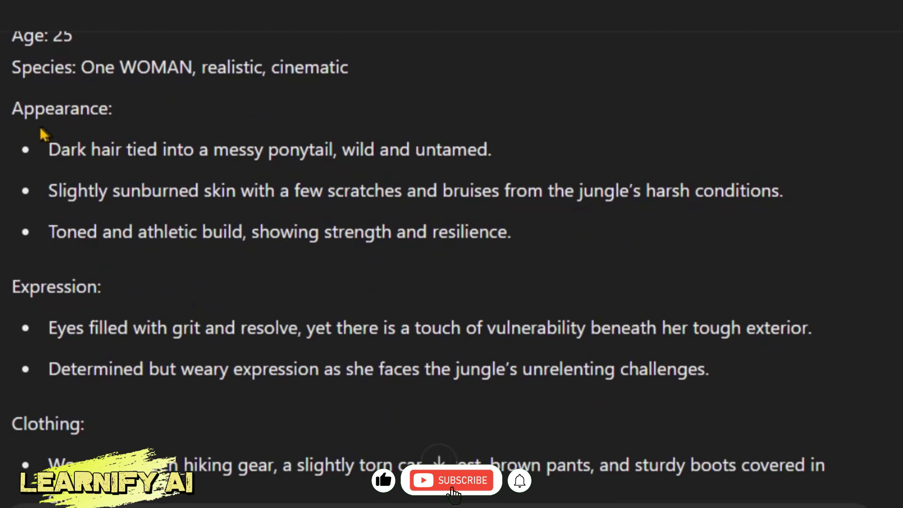
drag(14, 106, 527, 240)
scroll(357, 261, down, 2)
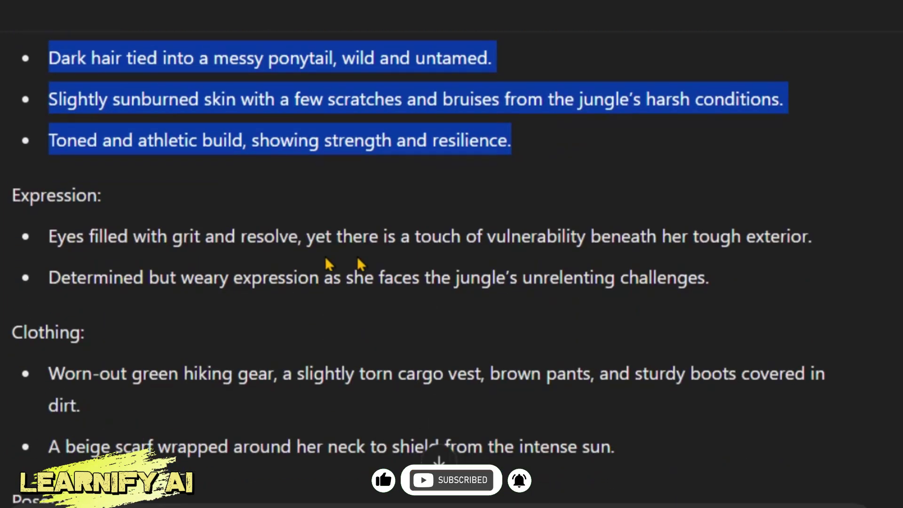
drag(14, 196, 200, 213)
scroll(200, 216, down, 4)
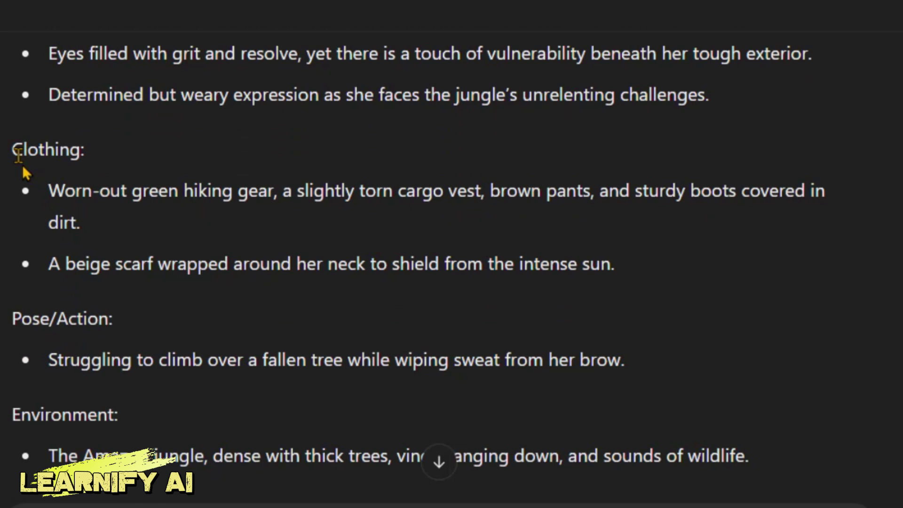
drag(12, 149, 105, 159)
scroll(98, 184, down, 4)
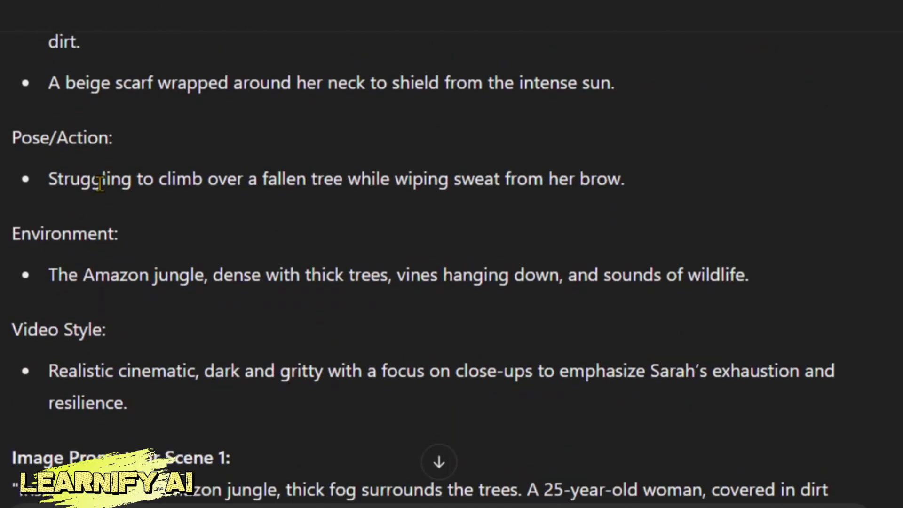
drag(11, 146, 198, 151)
drag(13, 235, 252, 244)
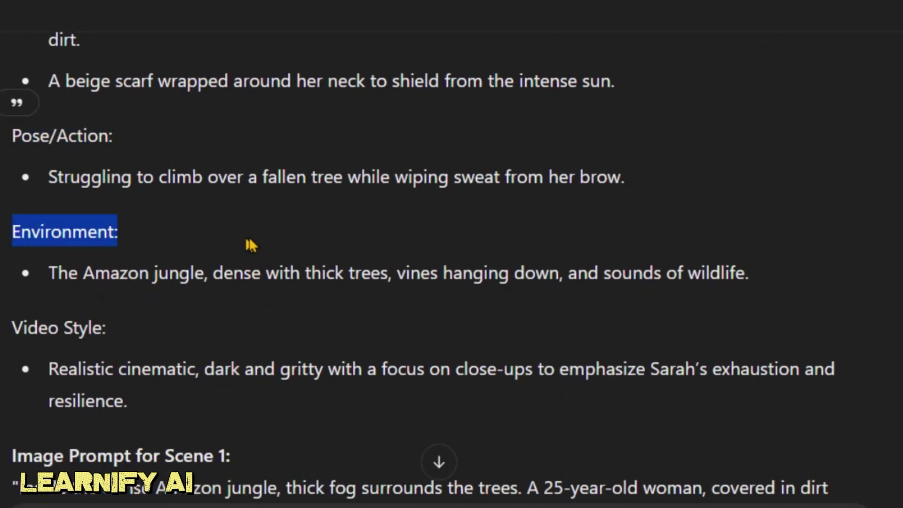
scroll(251, 245, down, 2)
mouse_move(12, 237)
mouse_down()
mouse_move(161, 261)
mouse_move(114, 240)
mouse_up()
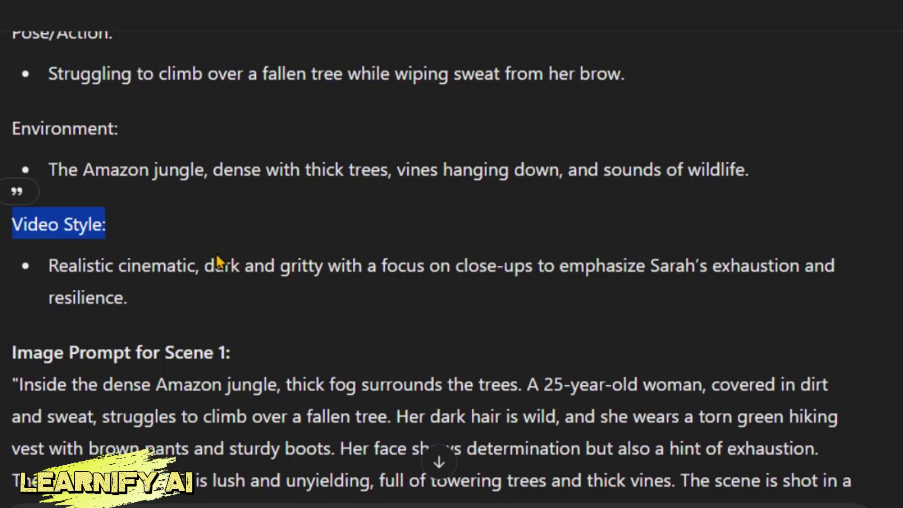
scroll(131, 212, down, 4)
mouse_move(15, 181)
mouse_down()
mouse_move(292, 207)
mouse_move(335, 181)
mouse_up()
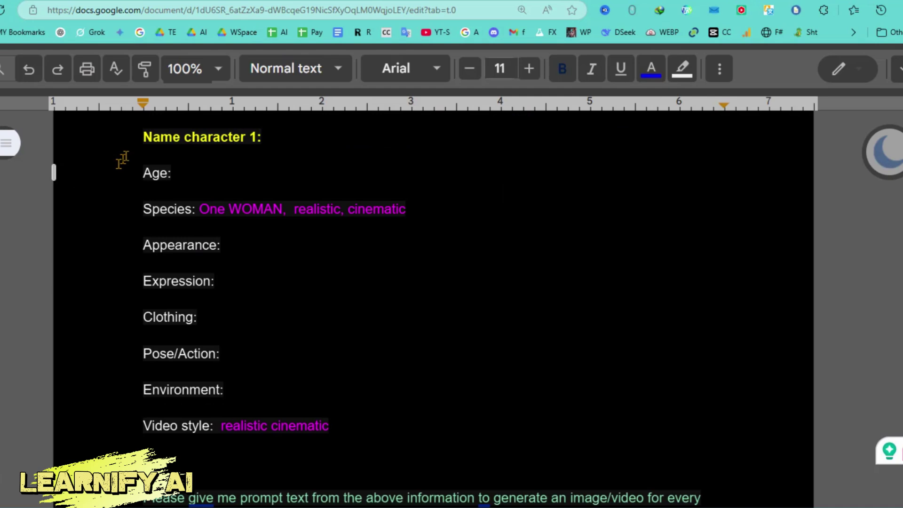
drag(143, 135, 350, 429)
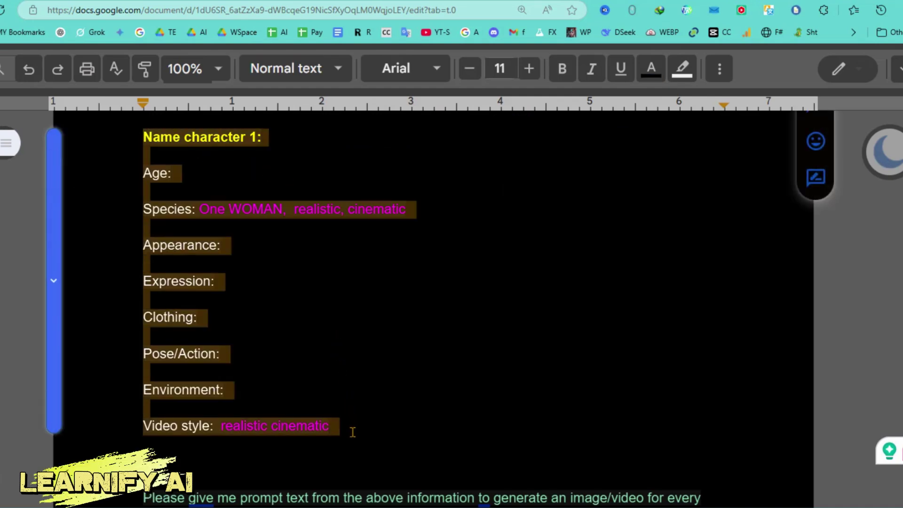
click(244, 138)
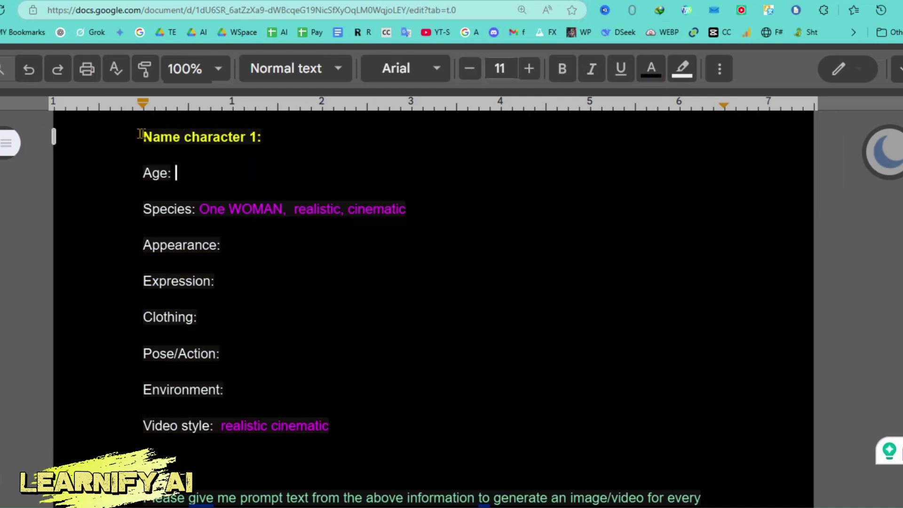
drag(141, 134, 270, 134)
click(144, 173)
drag(143, 173, 171, 173)
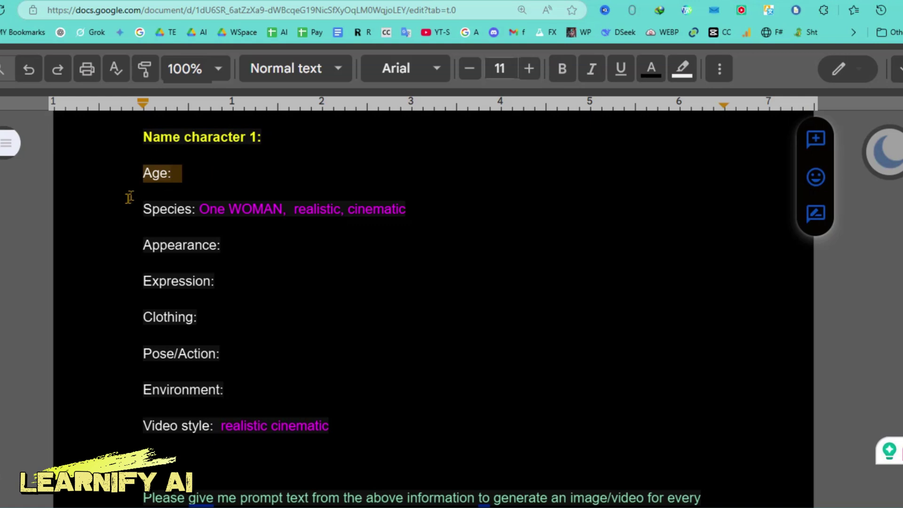
drag(143, 208, 201, 208)
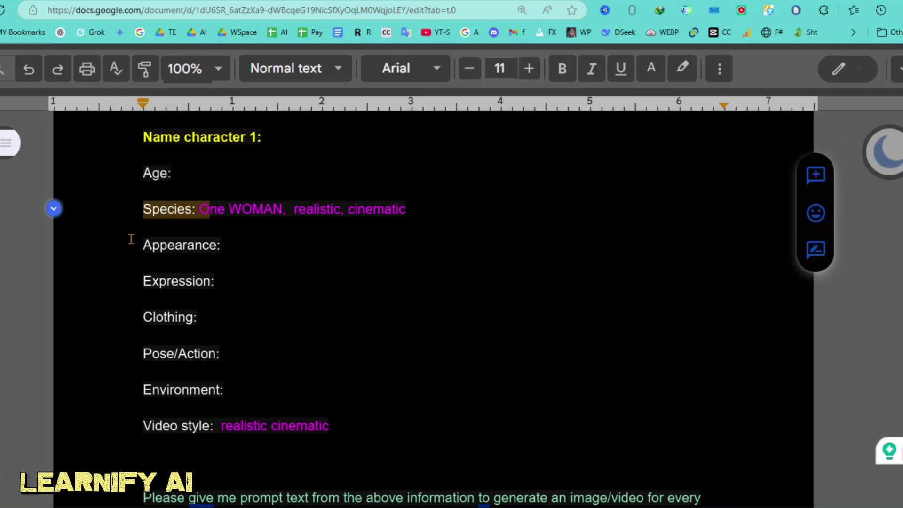
drag(133, 241, 253, 241)
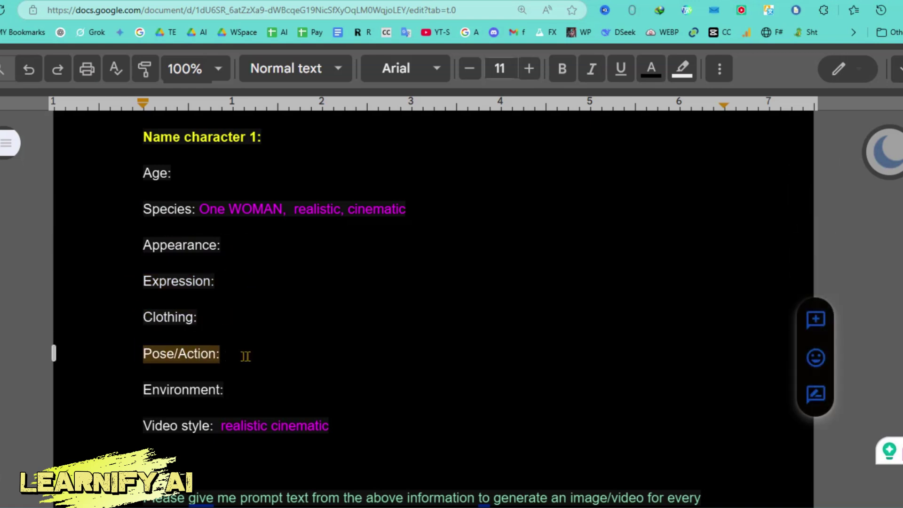
click(359, 413)
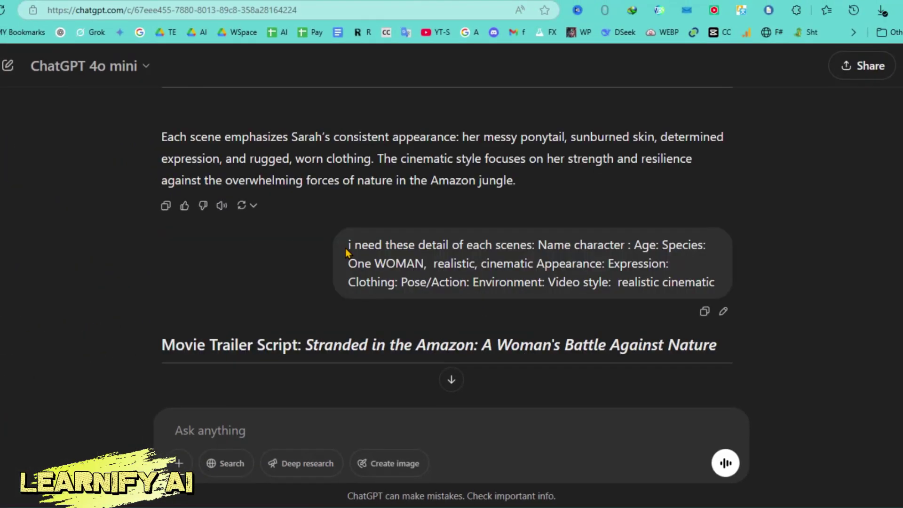
drag(348, 245, 383, 245)
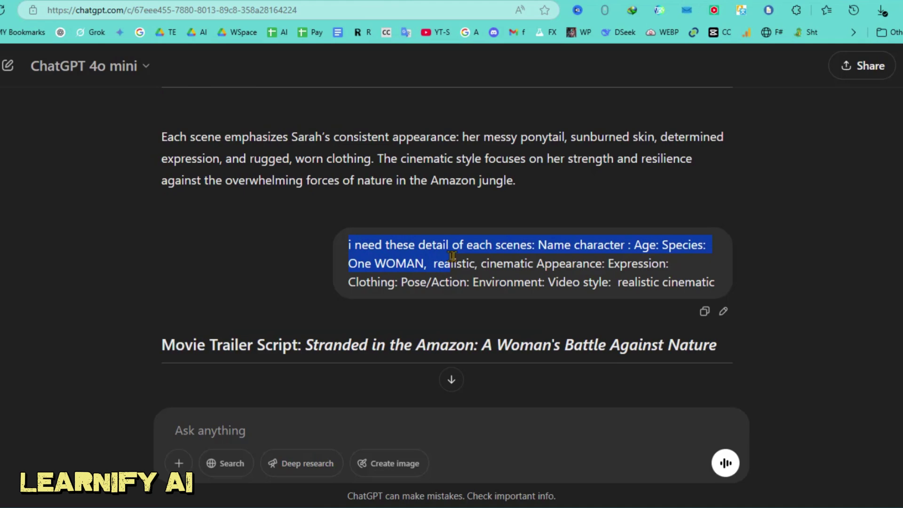
Highlight the request phrase and the scene field list, then select the whole request message.
drag(452, 258, 536, 248)
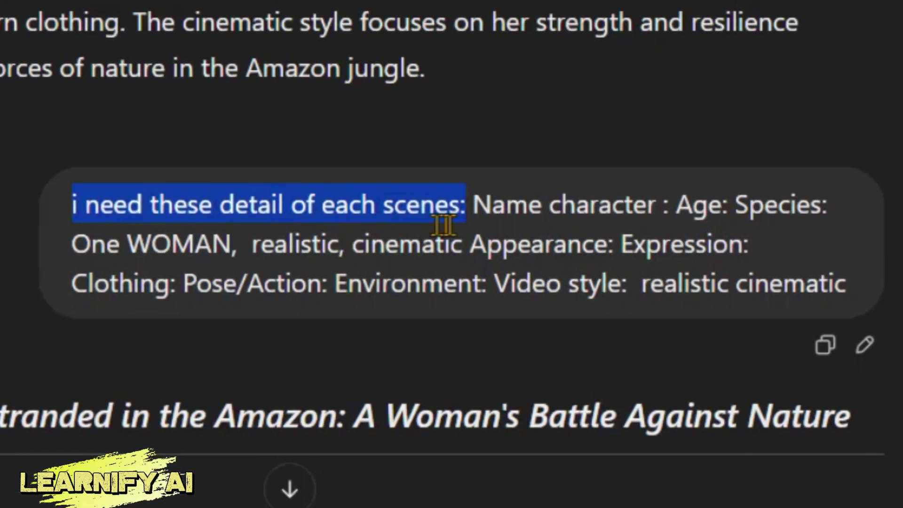
click(476, 214)
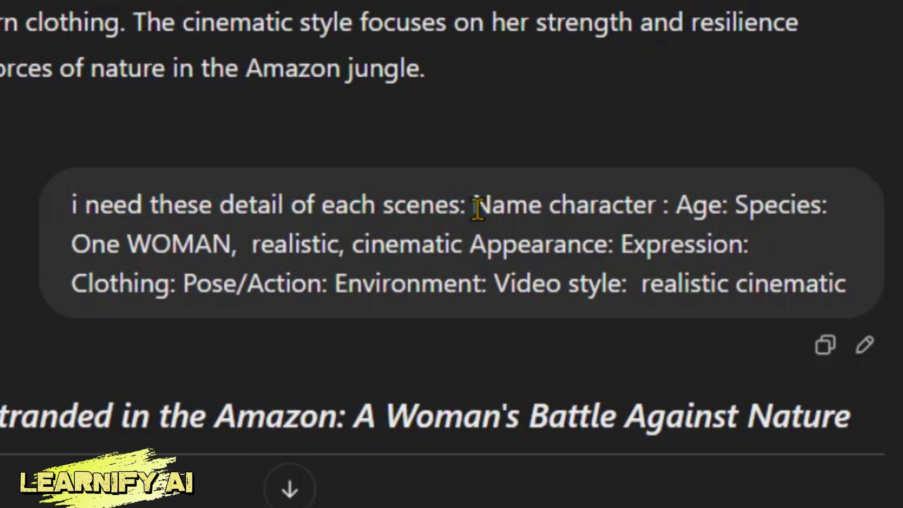
drag(555, 216, 853, 284)
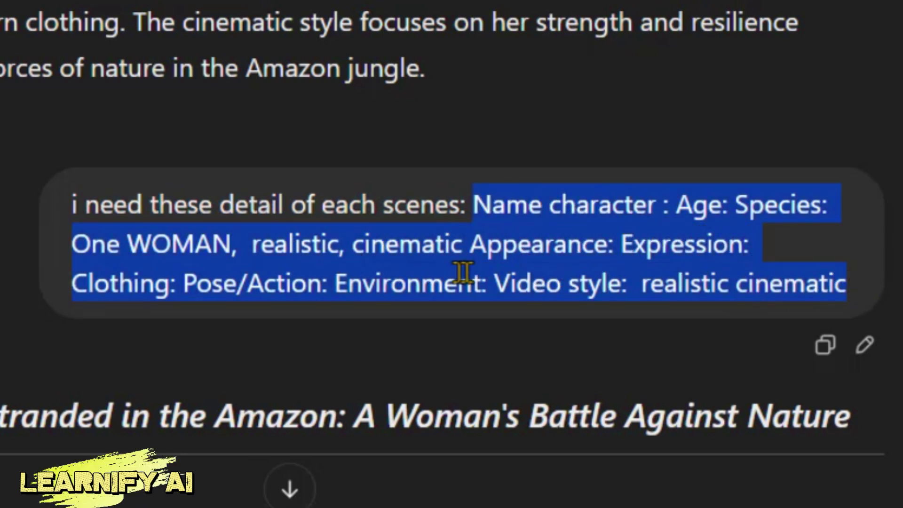
click(366, 234)
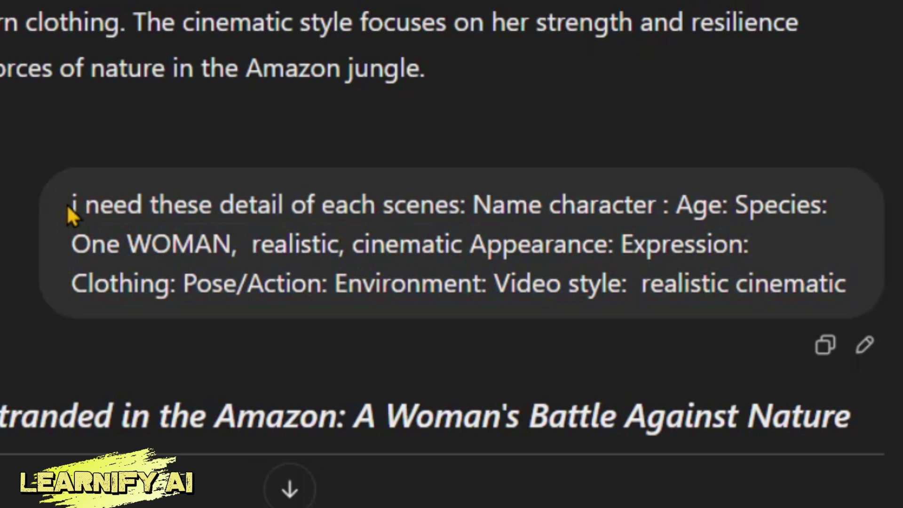
drag(72, 212, 862, 292)
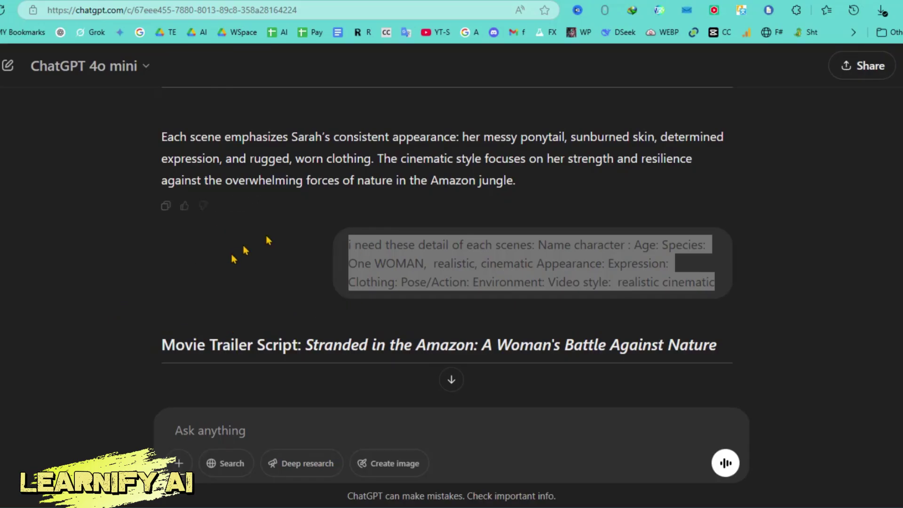
scroll(247, 261, down, 1)
scroll(254, 267, down, 3)
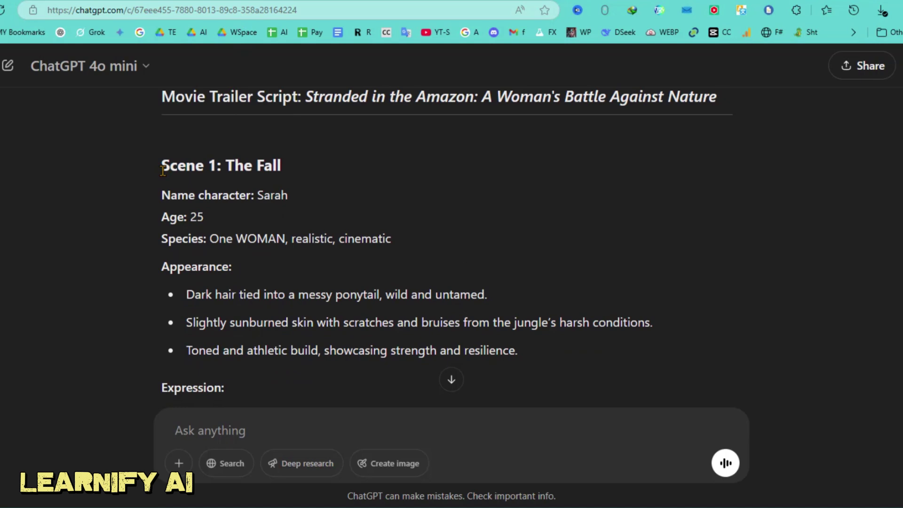
scroll(339, 283, down, 1)
scroll(266, 208, down, 2)
scroll(230, 241, down, 2)
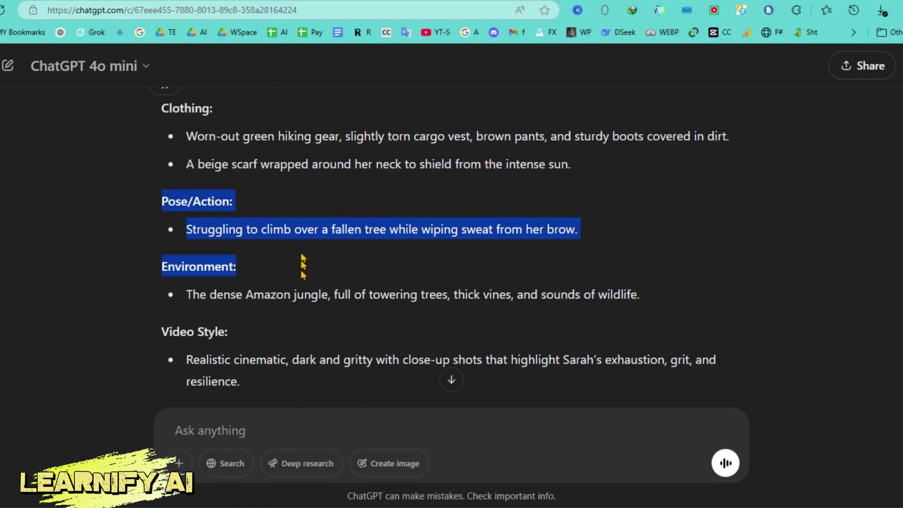
scroll(283, 253, down, 2)
scroll(296, 233, down, 1)
scroll(353, 212, down, 3)
scroll(338, 282, down, 4)
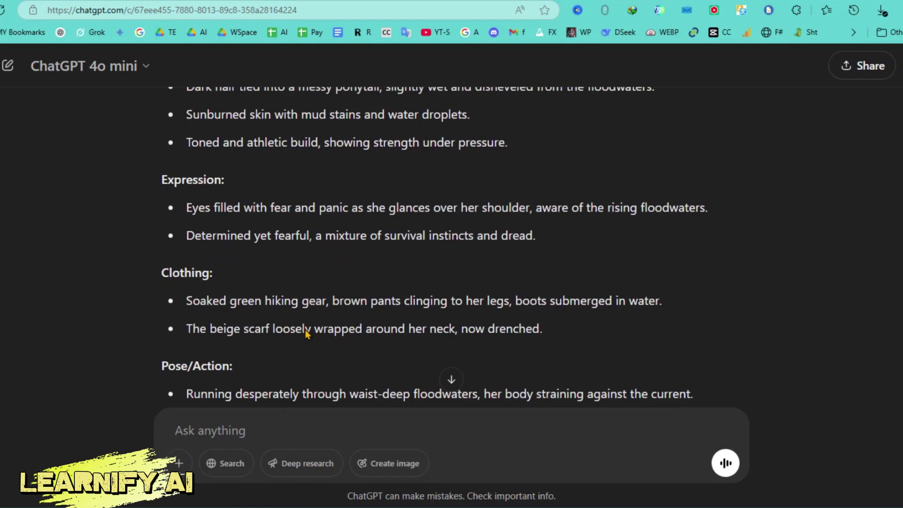
scroll(326, 338, down, 4)
scroll(374, 290, down, 4)
scroll(423, 246, down, 4)
scroll(451, 318, down, 4)
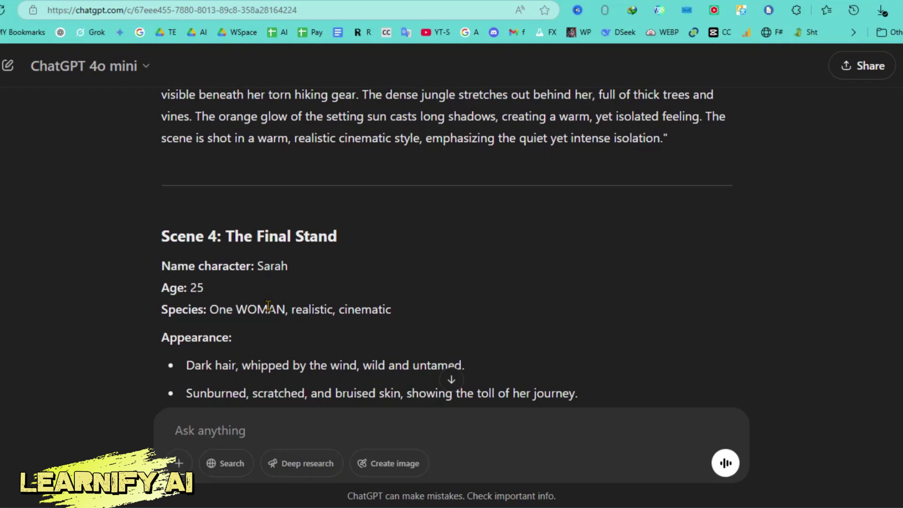
scroll(396, 212, down, 2)
scroll(367, 246, down, 10)
scroll(348, 298, down, 1)
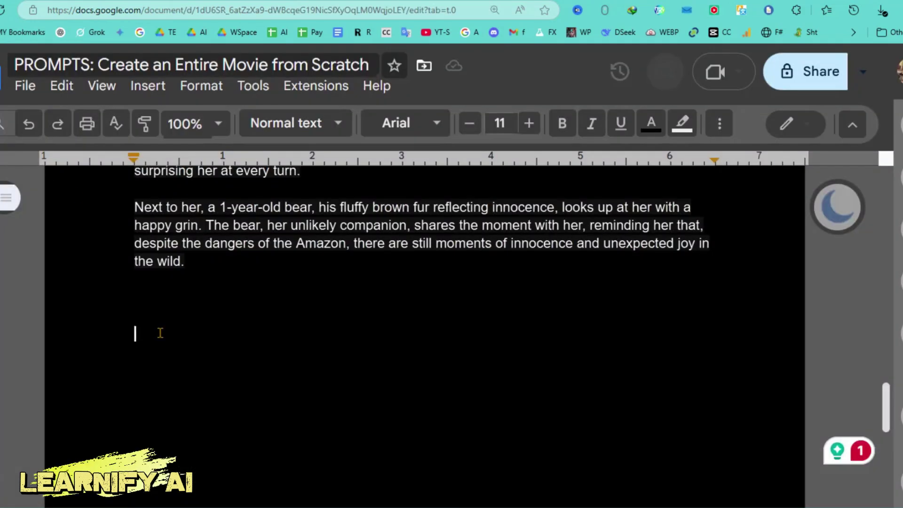
Paste the four-scene breakdown into the doc and send Scene 1's details to ChatGPT.
key(ctrl+v)
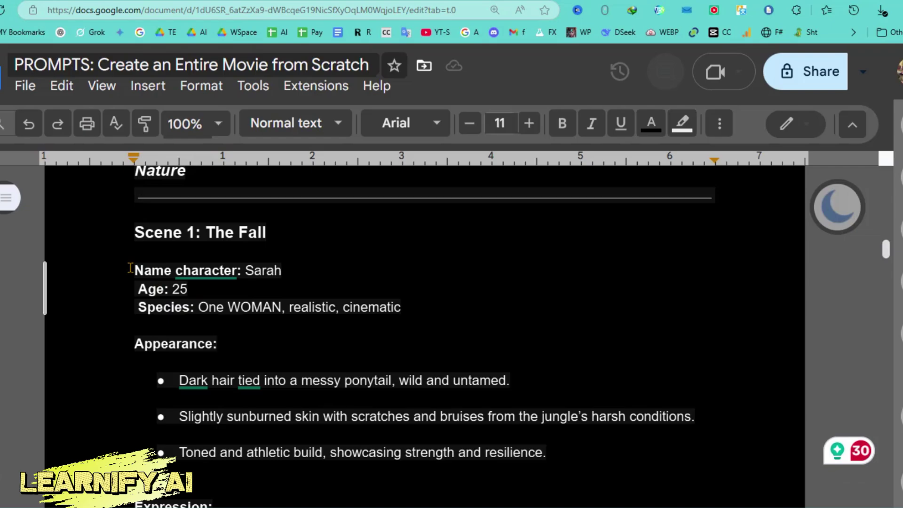
drag(133, 234, 345, 497)
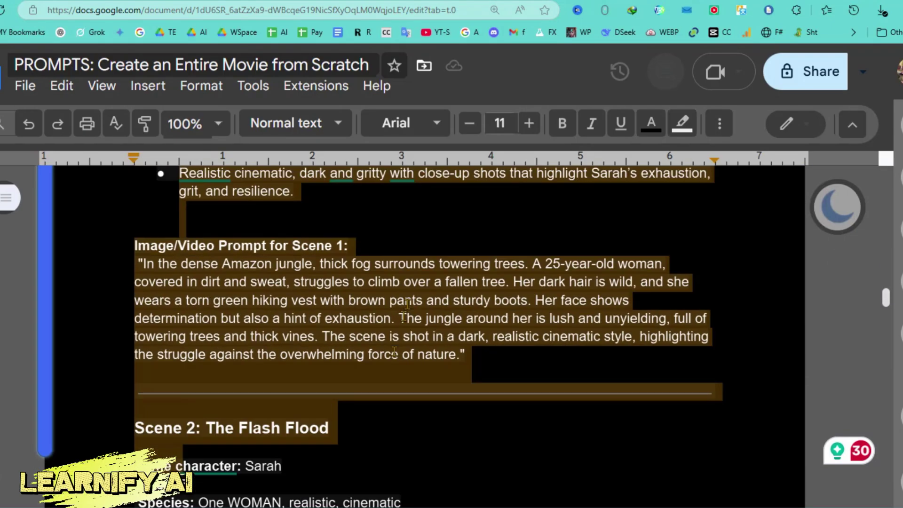
right_click(438, 282)
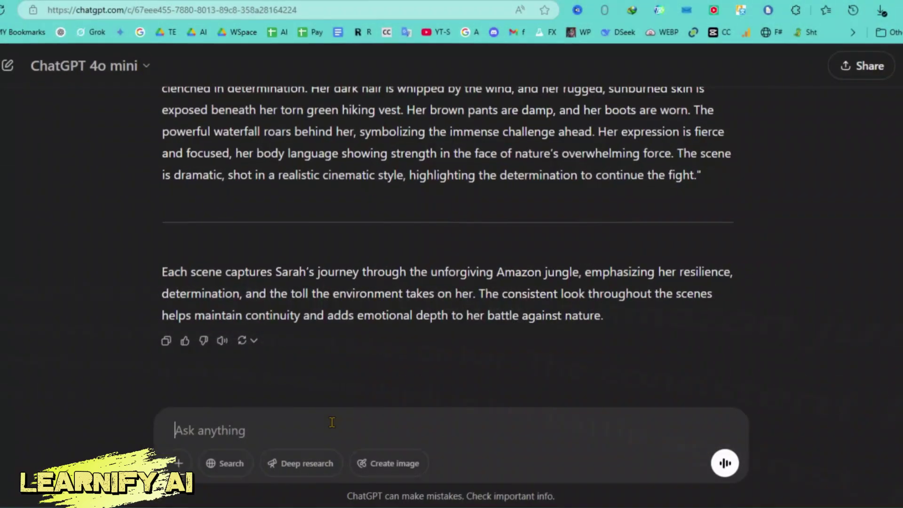
key(ctrl+v)
key(Return)
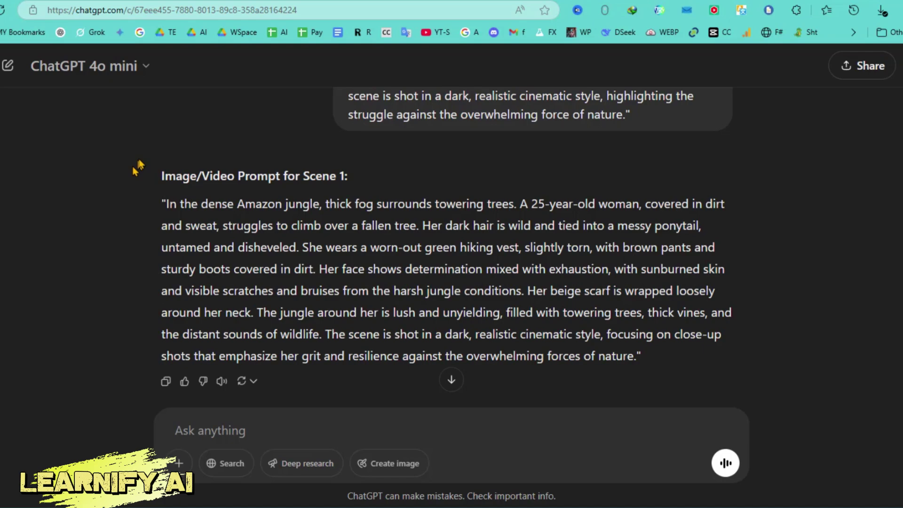
scroll(156, 286, down, 10)
scroll(156, 286, down, 5)
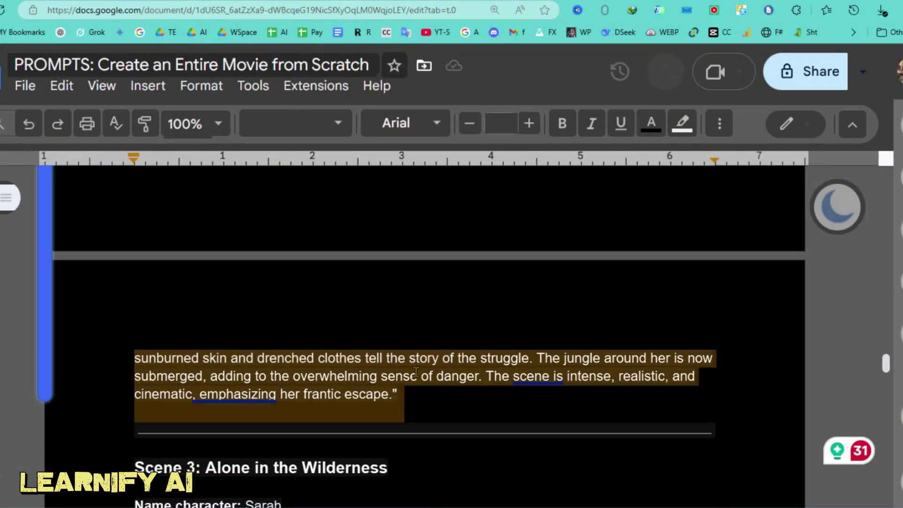
Send the Scene 2 and Scene 3 details to ChatGPT for refined prompts.
key(ctrl+v)
key(Return)
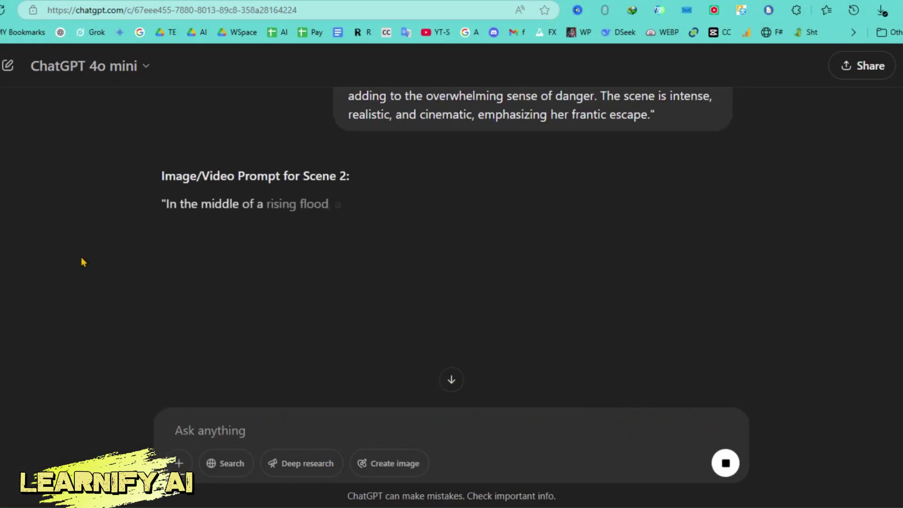
scroll(451, 282, down, 5)
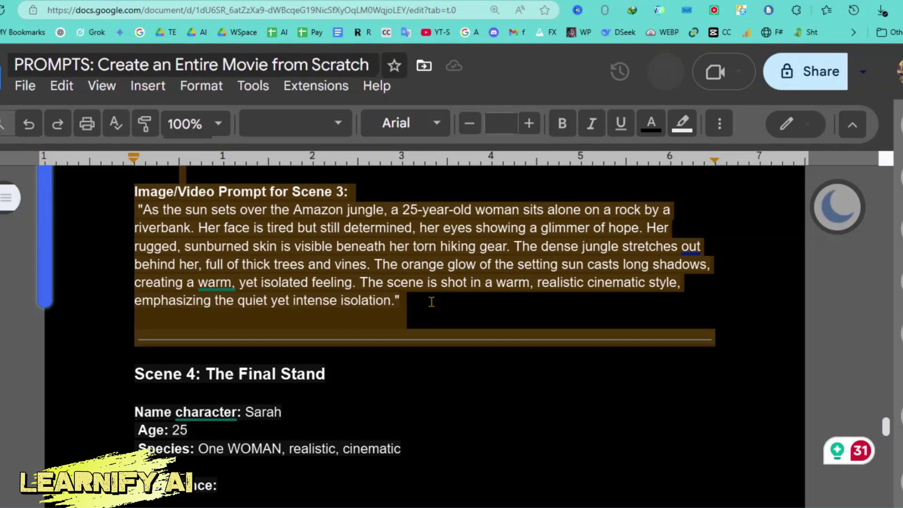
key(ctrl+c)
key(ctrl+v)
click(726, 463)
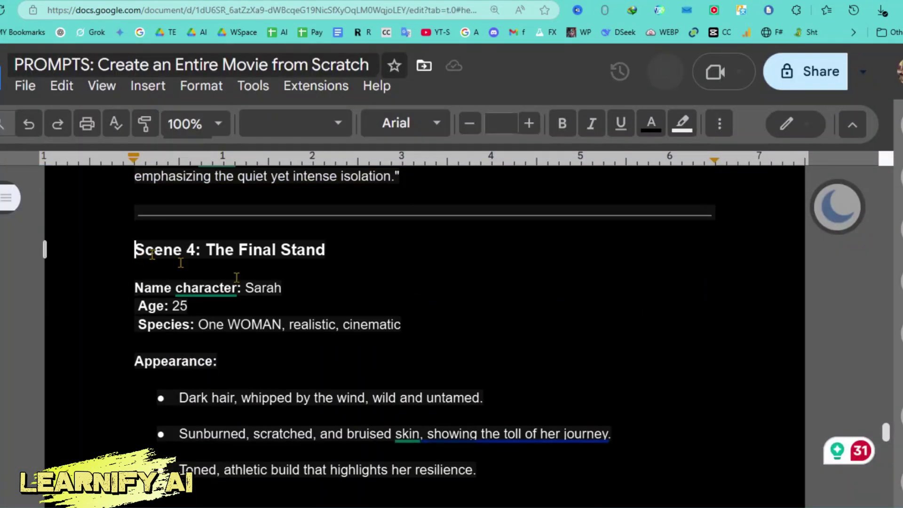
scroll(452, 317, down, 5)
scroll(452, 318, down, 3)
Send the Scene 4 details, then copy the refined Scene 1 jungle prompt.
right_click(457, 119)
click(497, 170)
key(ctrl+v)
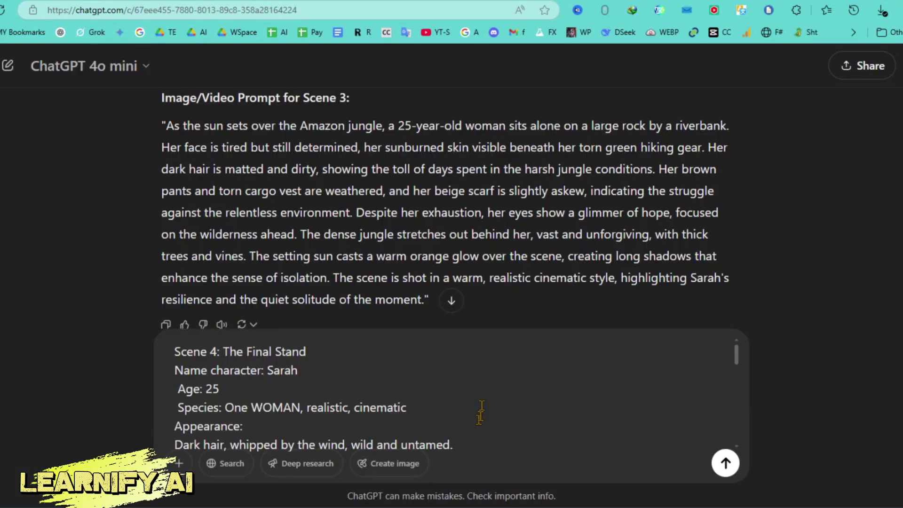
click(725, 464)
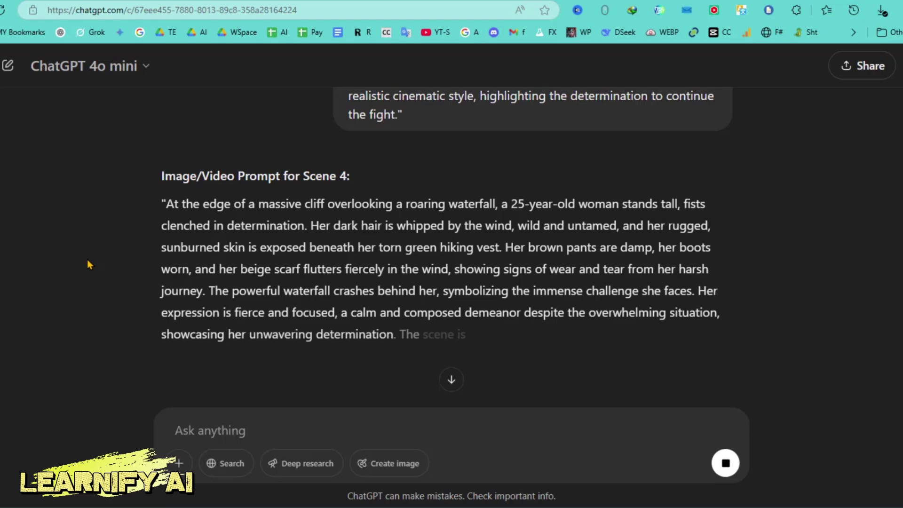
scroll(223, 196, up, 10)
scroll(222, 196, up, 10)
scroll(222, 195, down, 5)
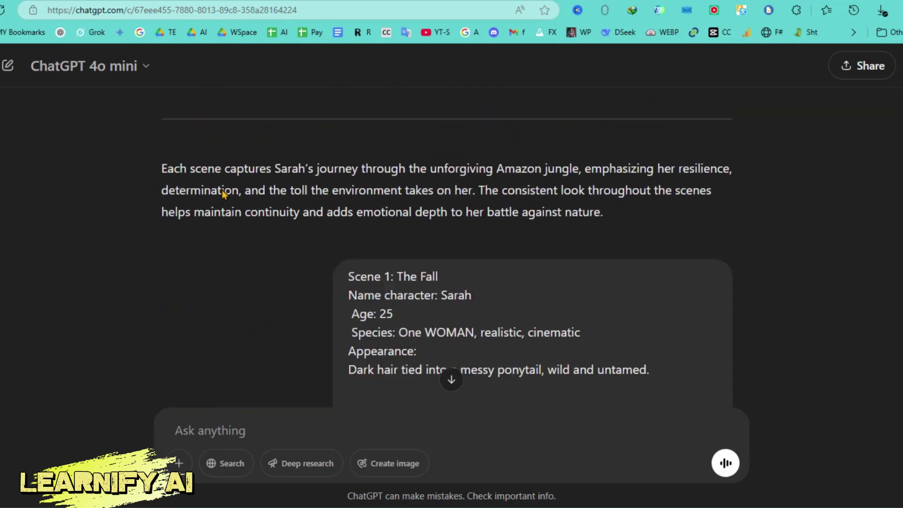
scroll(363, 210, down, 5)
mouse_move(166, 168)
mouse_down()
mouse_move(290, 189)
mouse_move(639, 322)
mouse_up()
right_click(560, 230)
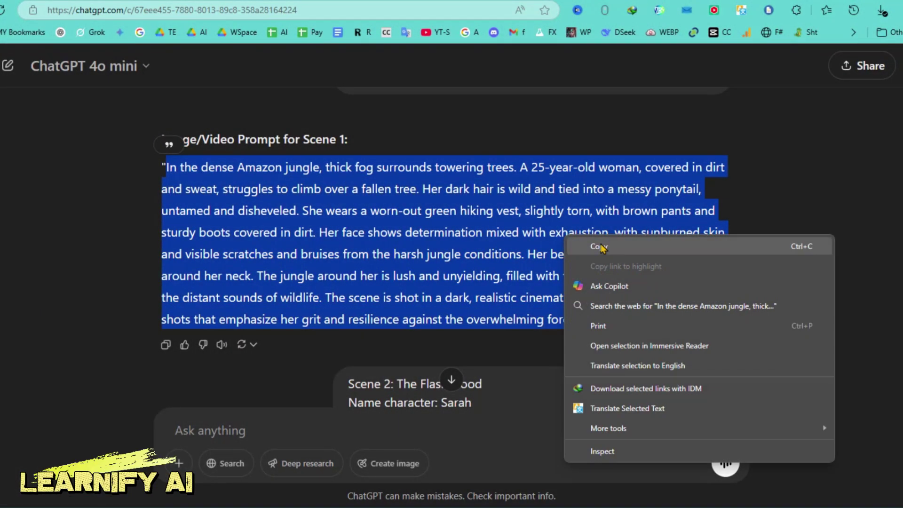
click(585, 241)
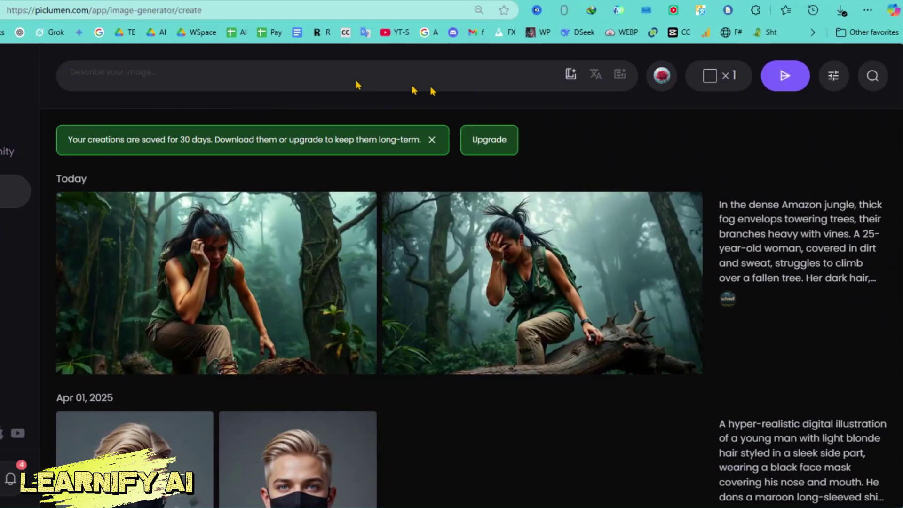
Generate two 16:9 FLUX.1-schnell images from the pasted Scene 1 jungle prompt.
click(662, 75)
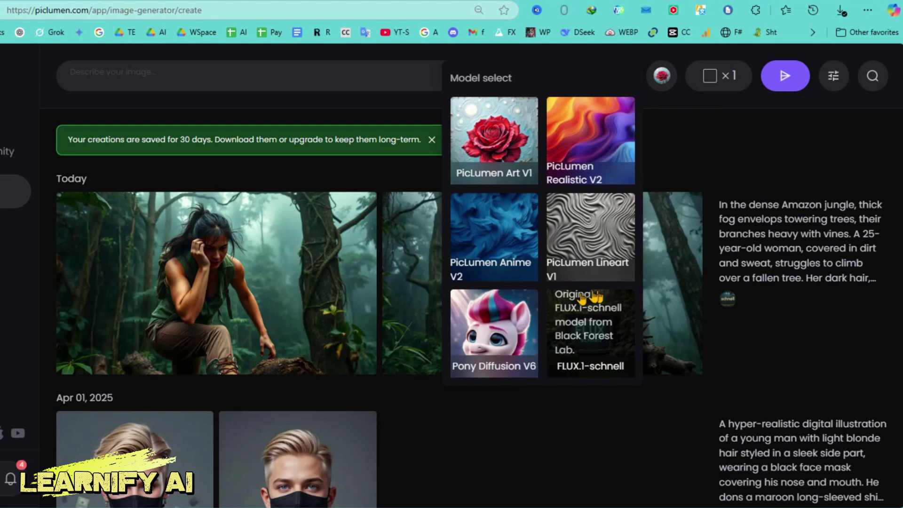
click(600, 327)
click(718, 76)
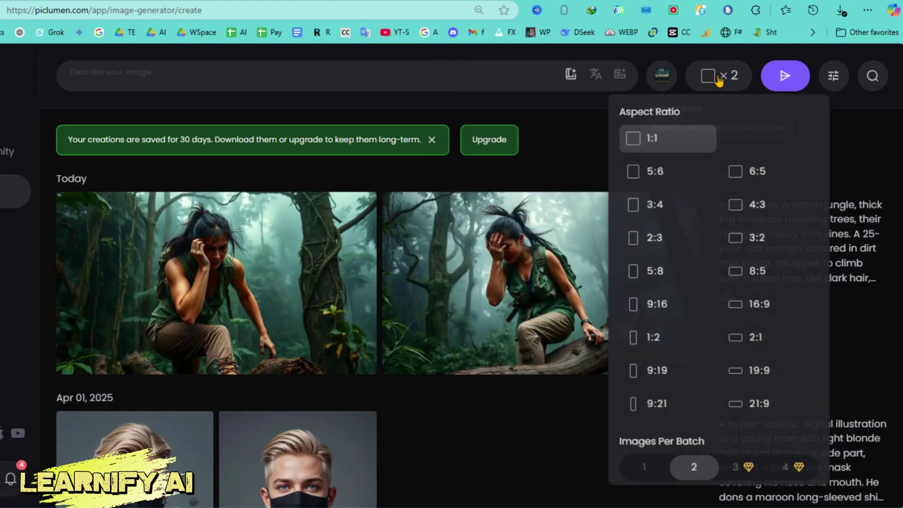
click(759, 303)
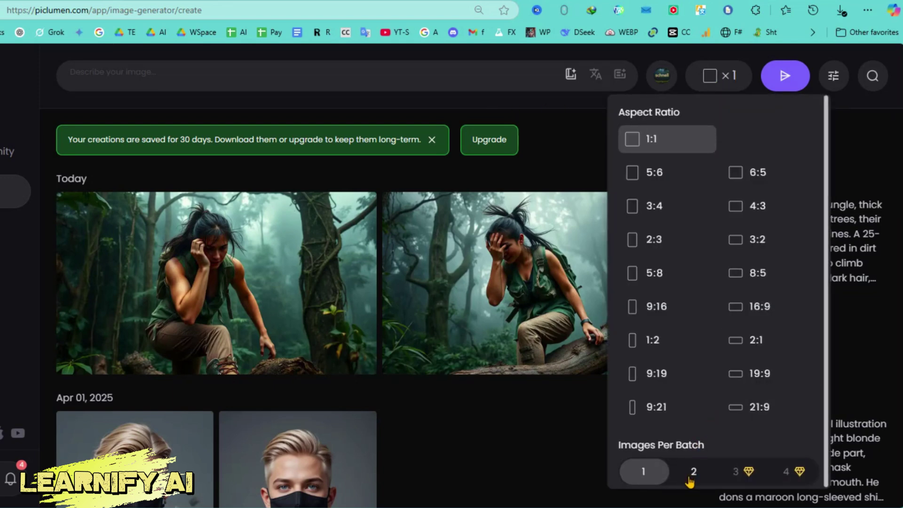
click(691, 475)
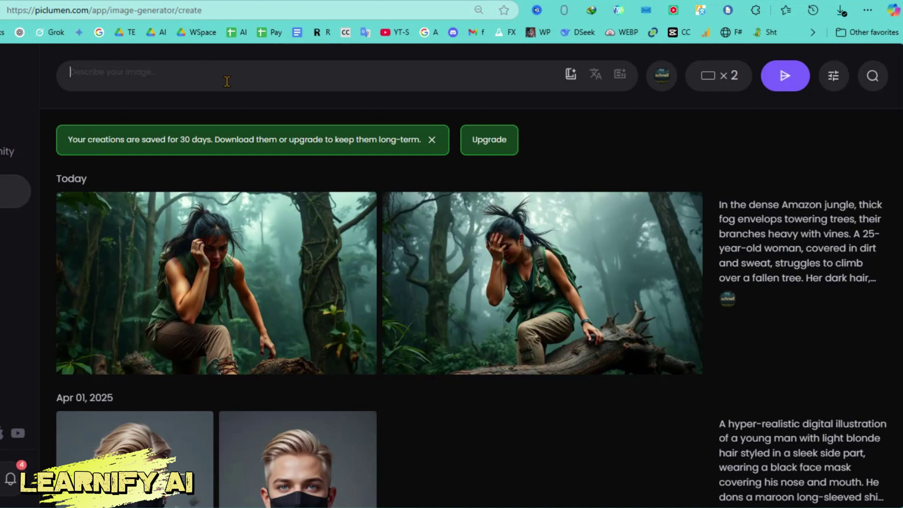
key(ctrl+v)
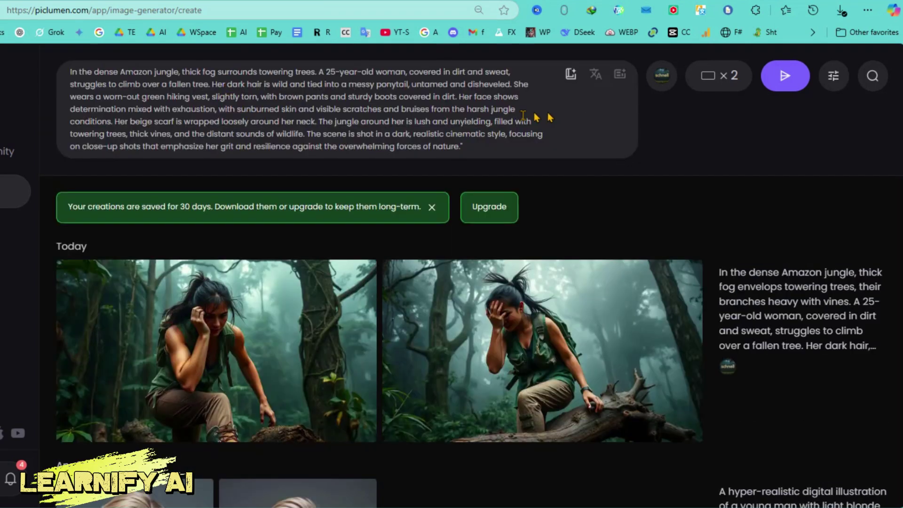
click(794, 78)
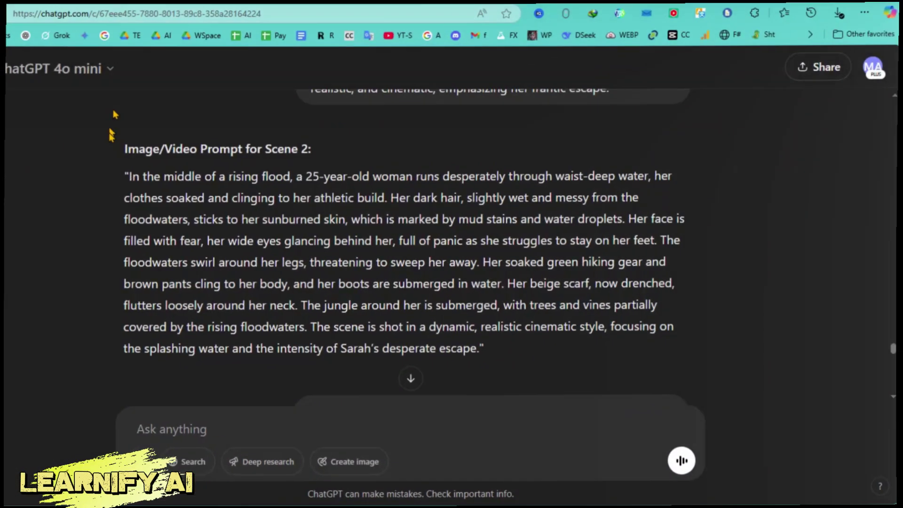
Copy ChatGPT's Scene 2 flood prompt into PicLumen and generate images from it.
mouse_move(123, 175)
mouse_down()
mouse_move(487, 289)
mouse_move(485, 349)
mouse_up()
right_click(485, 349)
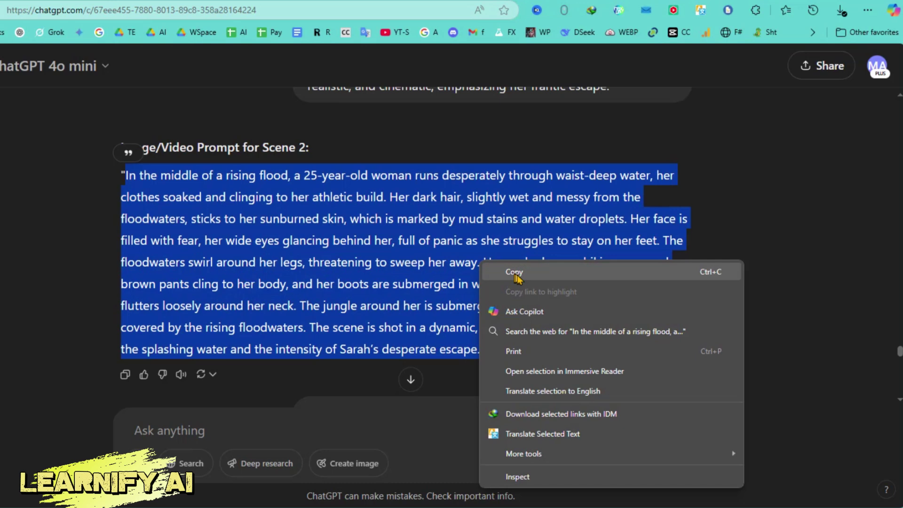
click(520, 272)
key(ctrl+v)
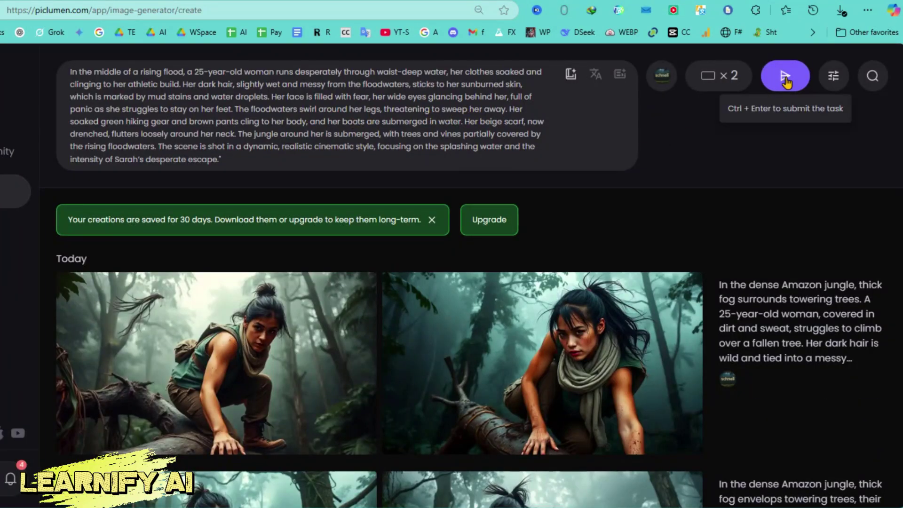
click(784, 78)
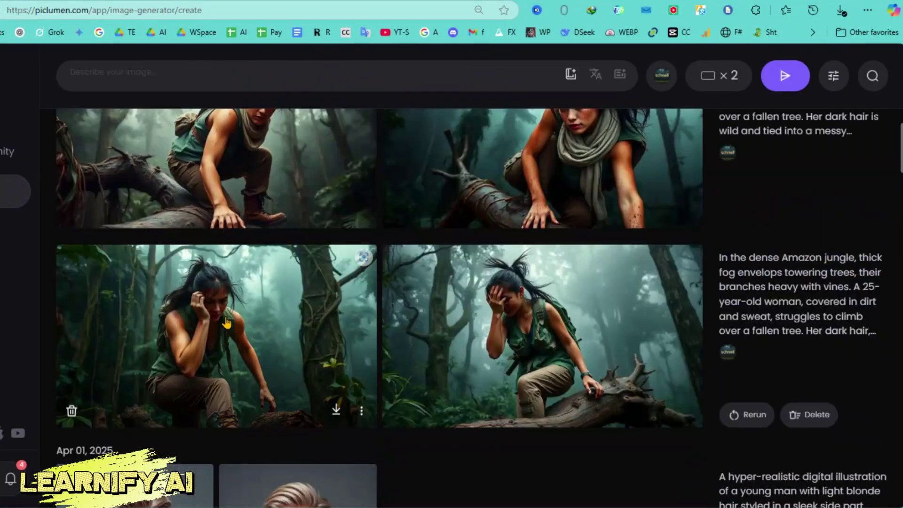
Save the jungle and flood images, replacing the existing file, then view the sunset and waterfall images.
click(225, 323)
click(679, 423)
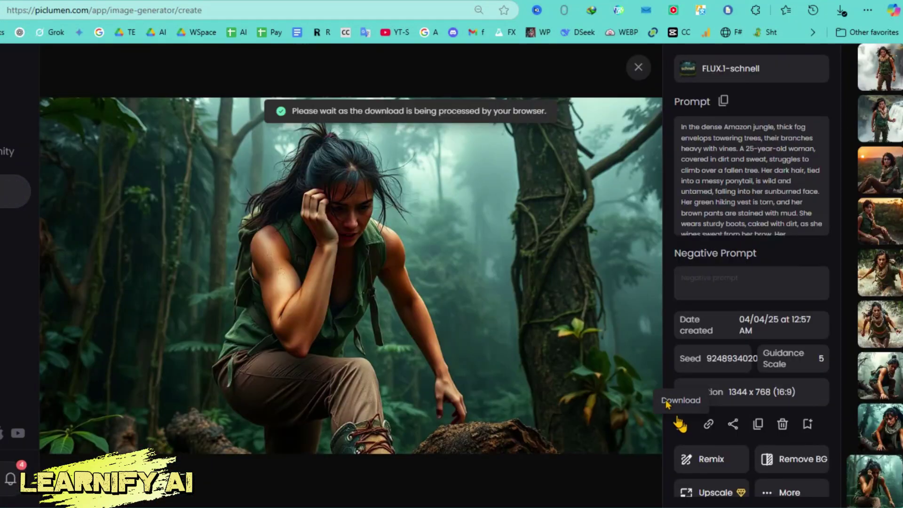
key(Return)
click(448, 256)
click(680, 424)
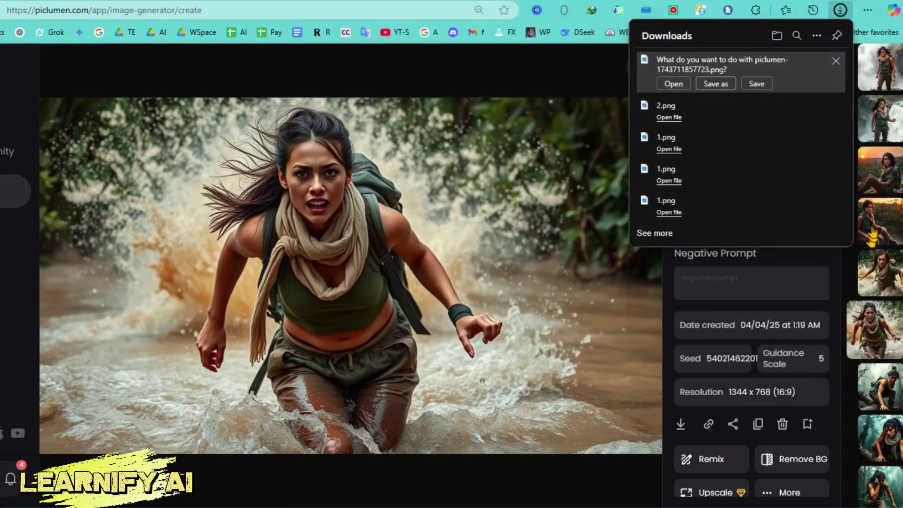
click(680, 424)
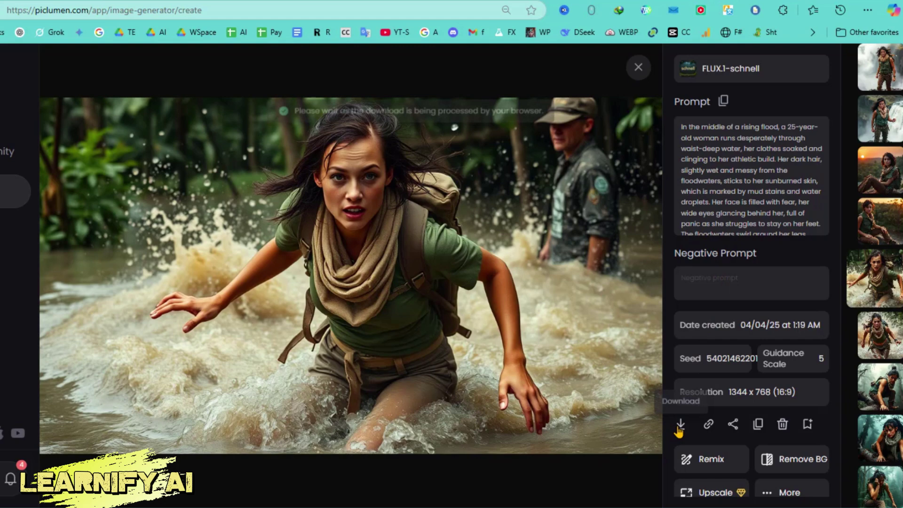
click(715, 83)
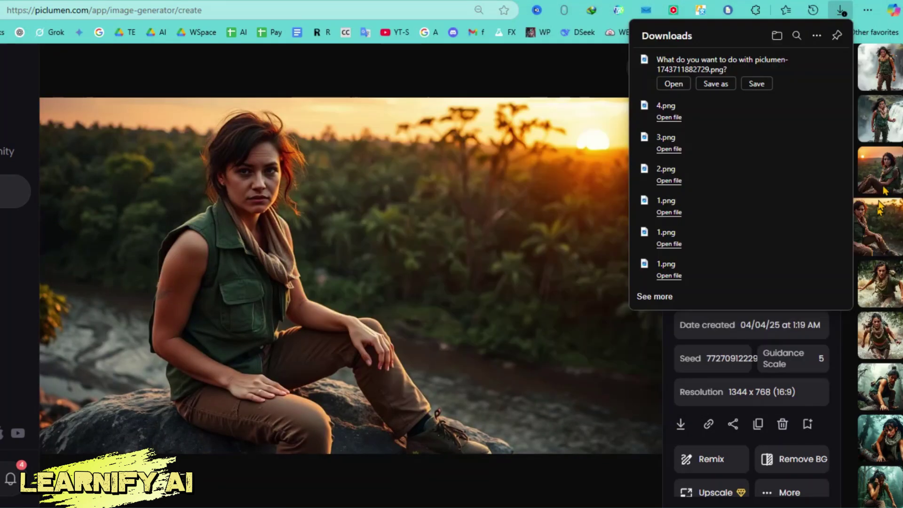
click(880, 67)
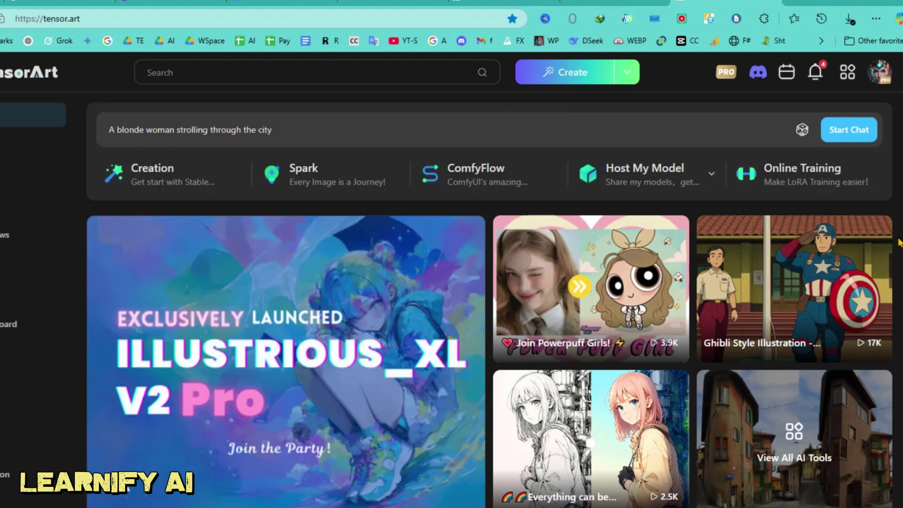
scroll(899, 242, down, 3)
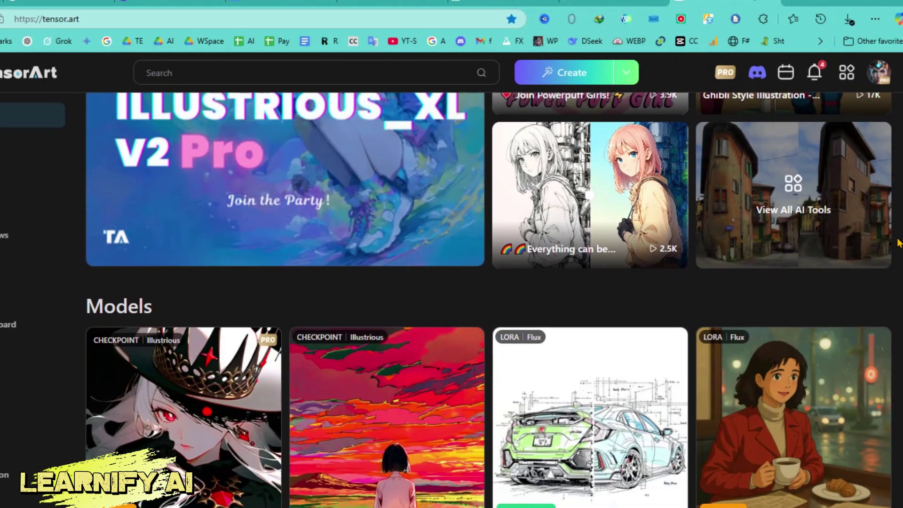
scroll(899, 242, down, 1)
scroll(898, 243, down, 1)
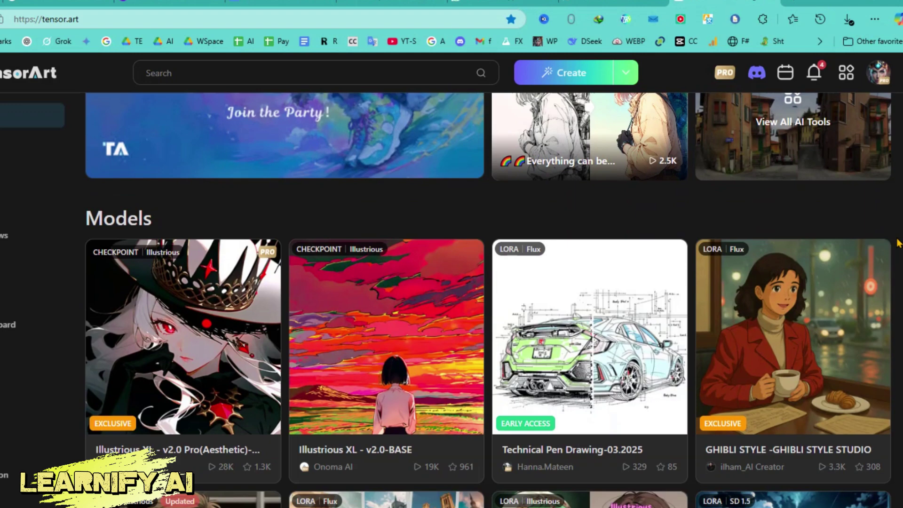
scroll(898, 242, down, 1)
scroll(899, 242, down, 1)
scroll(898, 242, down, 1)
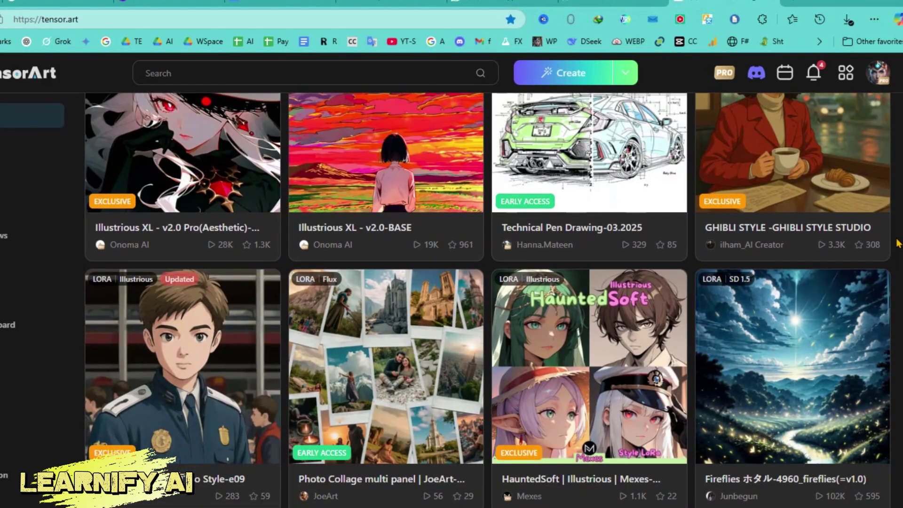
scroll(898, 242, down, 1)
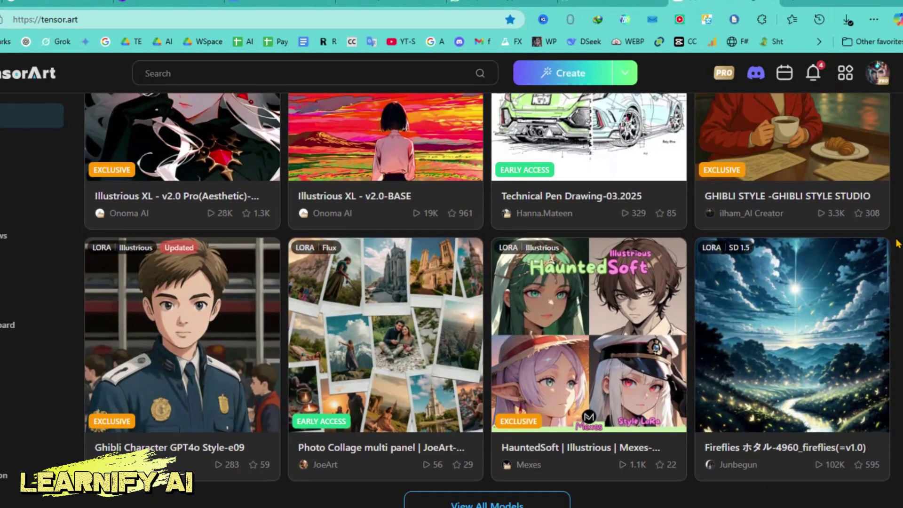
scroll(898, 241, down, 2)
scroll(897, 242, down, 1)
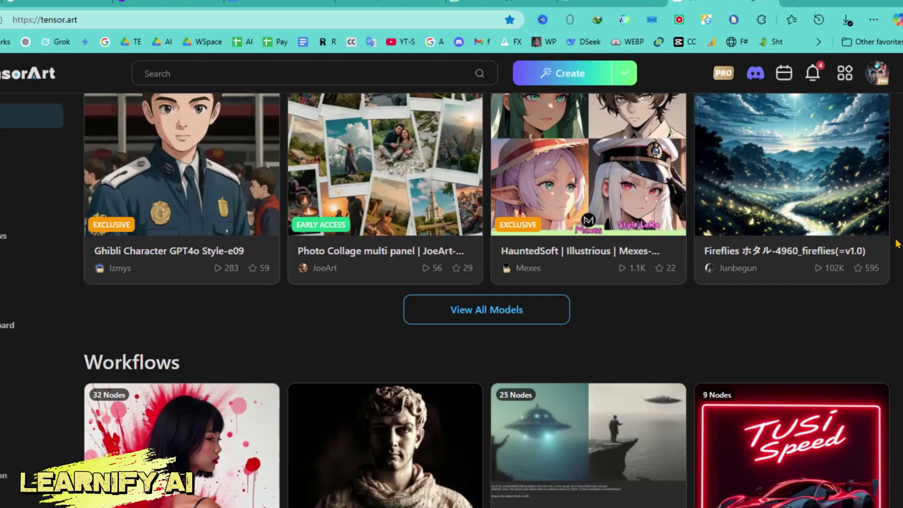
scroll(897, 243, down, 1)
scroll(897, 243, down, 1)
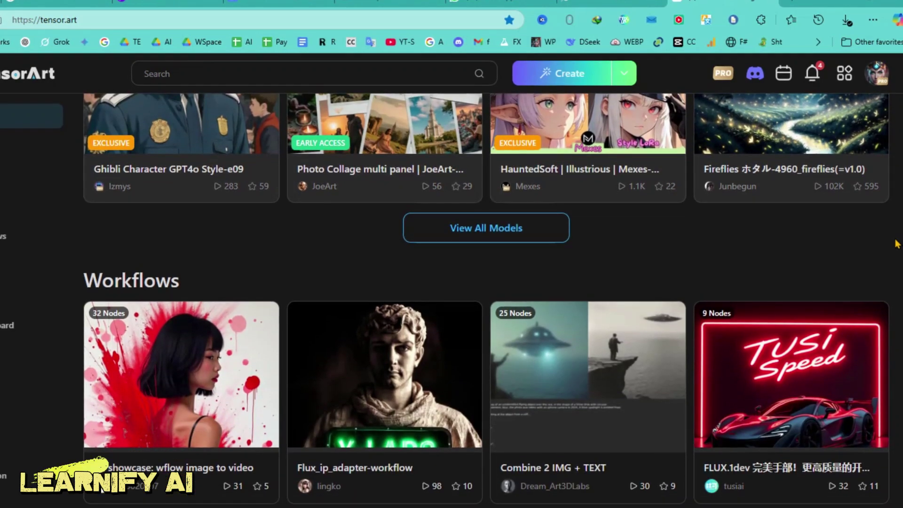
scroll(896, 244, down, 1)
scroll(897, 243, down, 1)
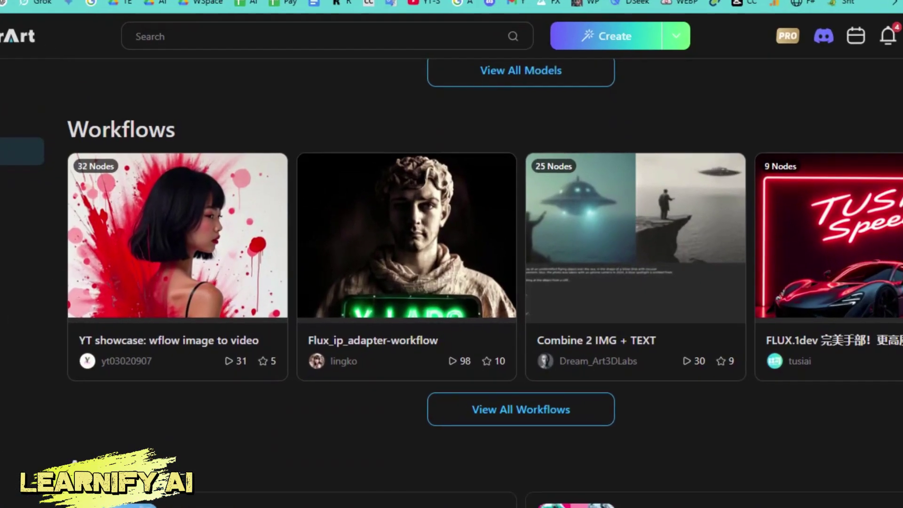
scroll(451, 254, down, 5)
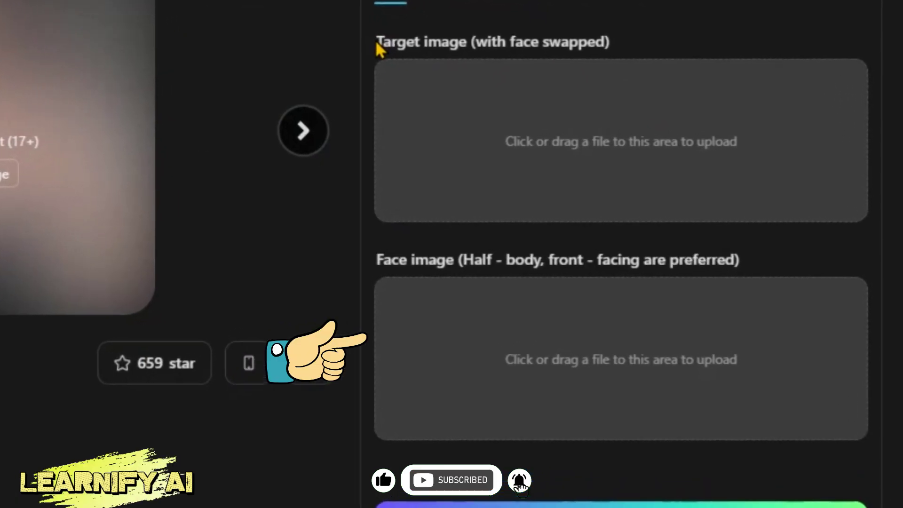
Upload the waterfall scene as the Target image and the portrait photo as the Face image.
drag(365, 41, 460, 35)
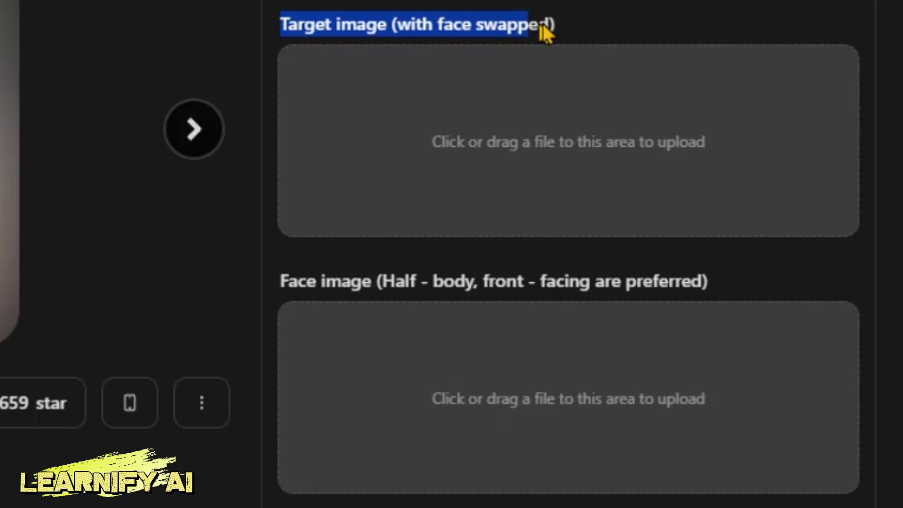
drag(460, 36, 543, 24)
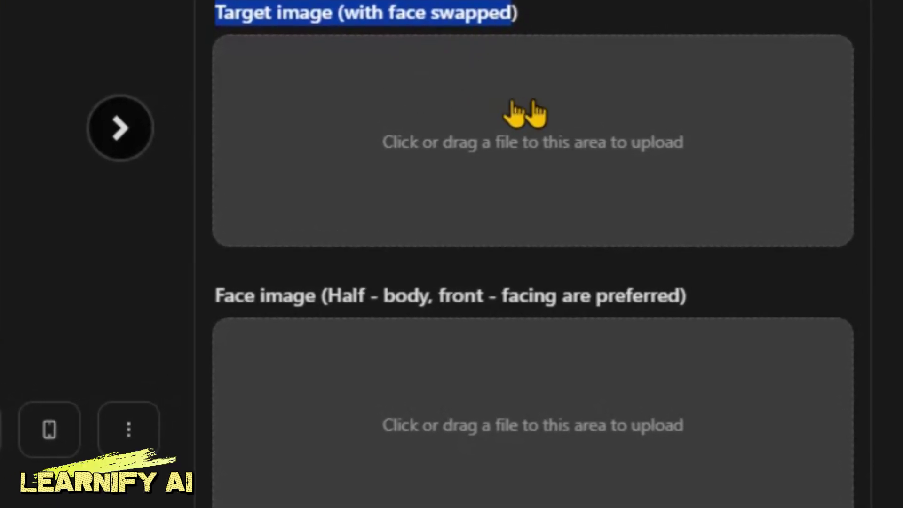
click(446, 174)
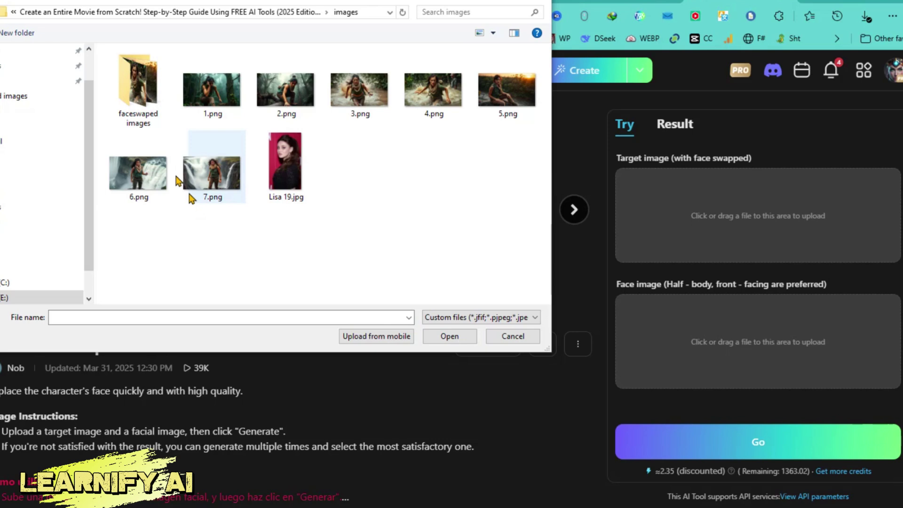
double_click(155, 171)
click(738, 349)
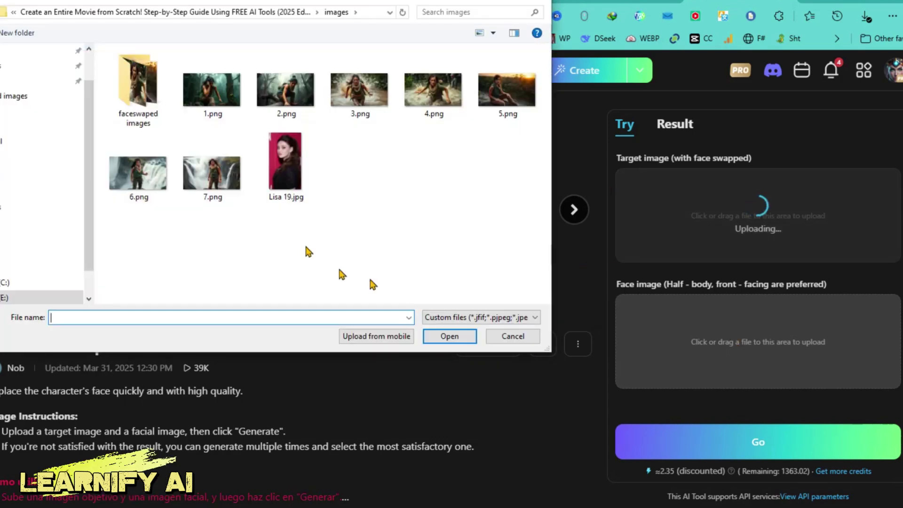
double_click(291, 182)
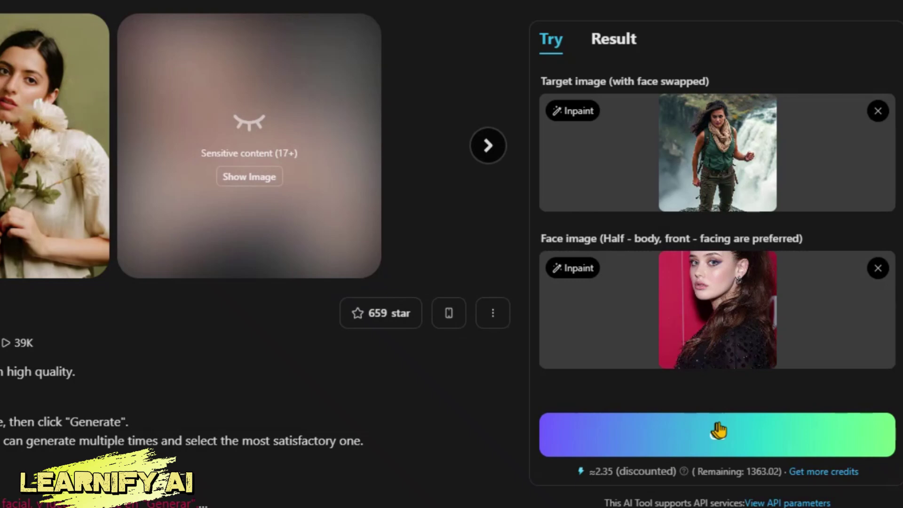
Run the waterfall face swap and save the result as file 6, replacing the existing one.
click(759, 442)
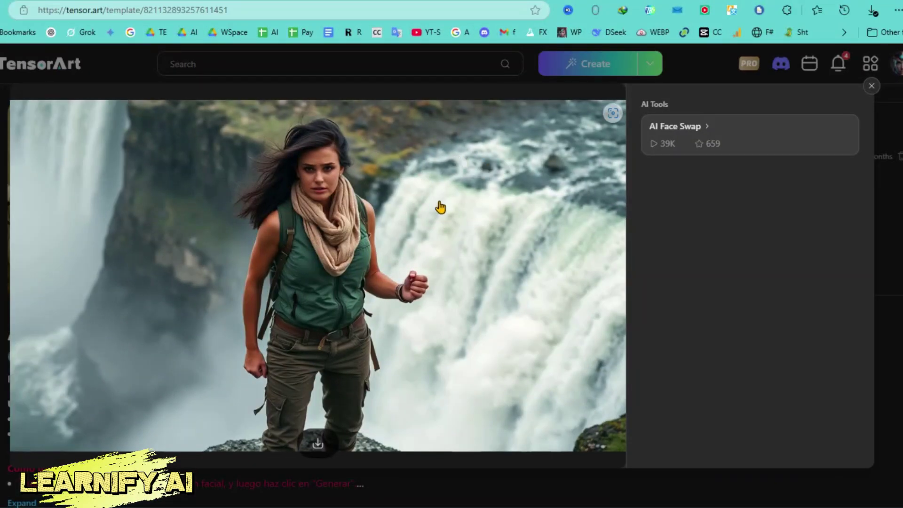
click(439, 206)
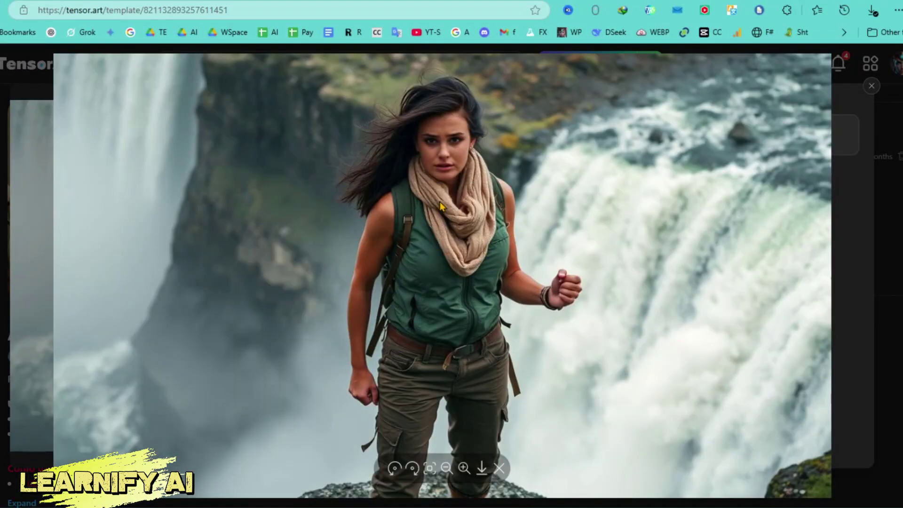
click(483, 465)
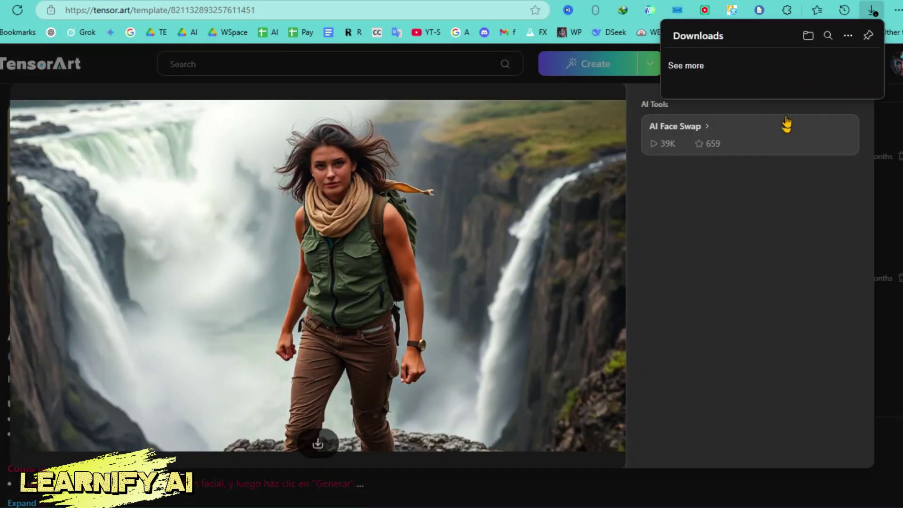
click(759, 92)
text(6)
click(818, 353)
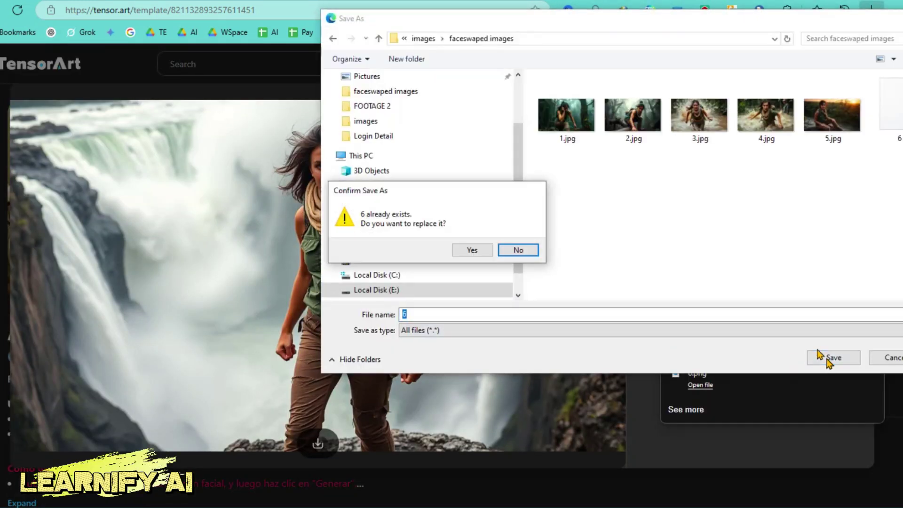
click(468, 251)
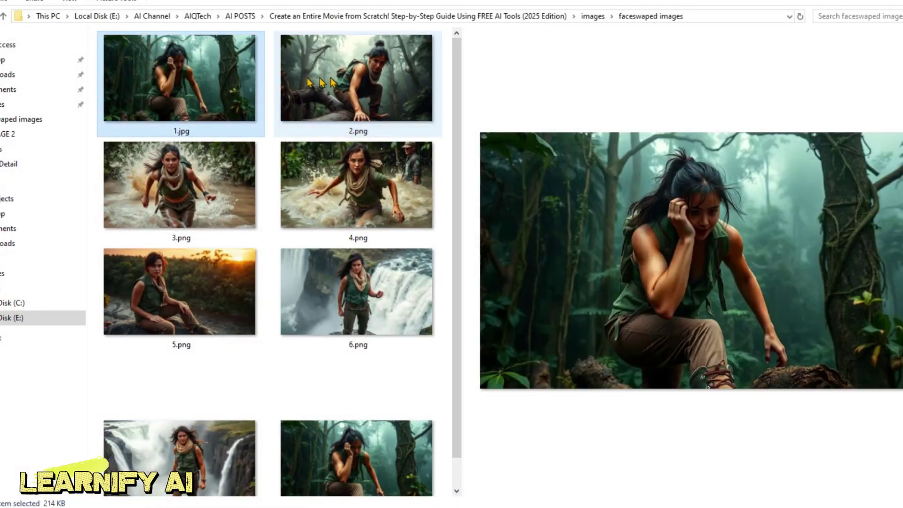
Preview face-swapped images 2.png through 6.png, then 1.png, in File Explorer.
click(337, 84)
click(227, 167)
click(298, 171)
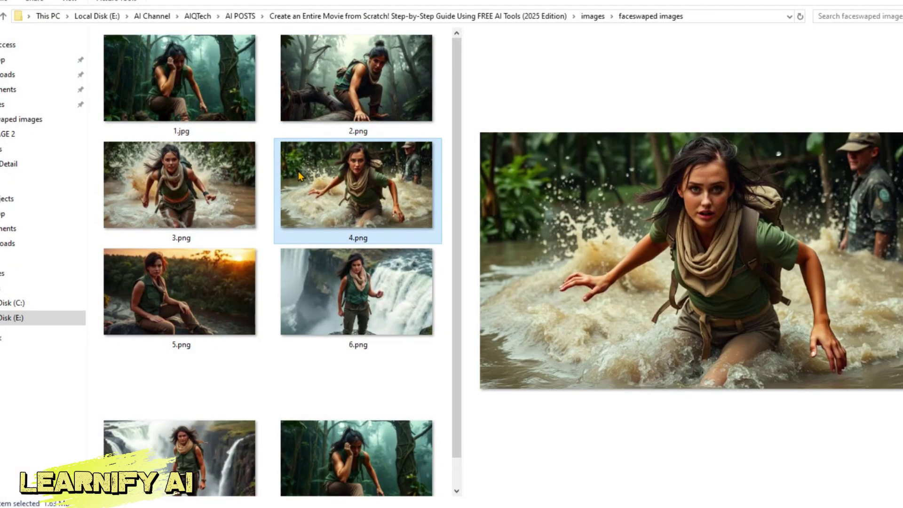
click(188, 280)
click(290, 297)
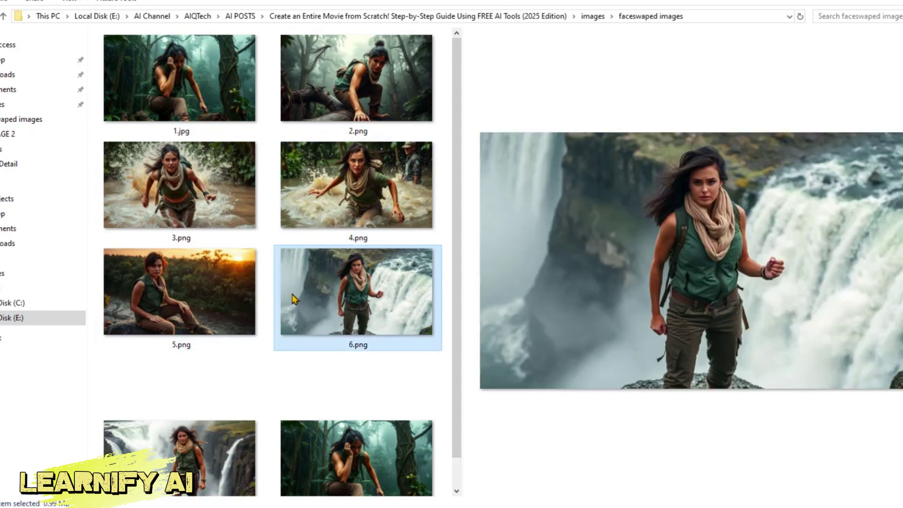
click(227, 453)
click(346, 466)
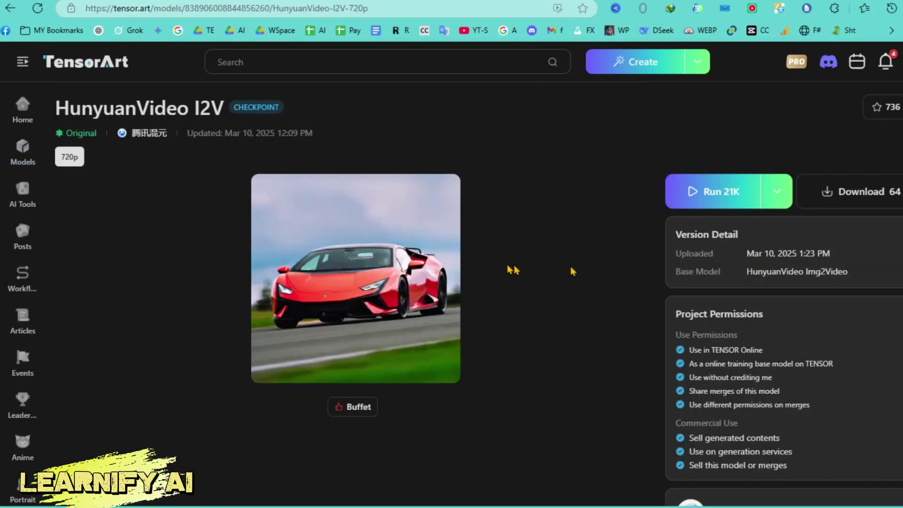
Load a jungle scene image into HunyuanVideo I2V at 1280x720 resolution.
click(708, 198)
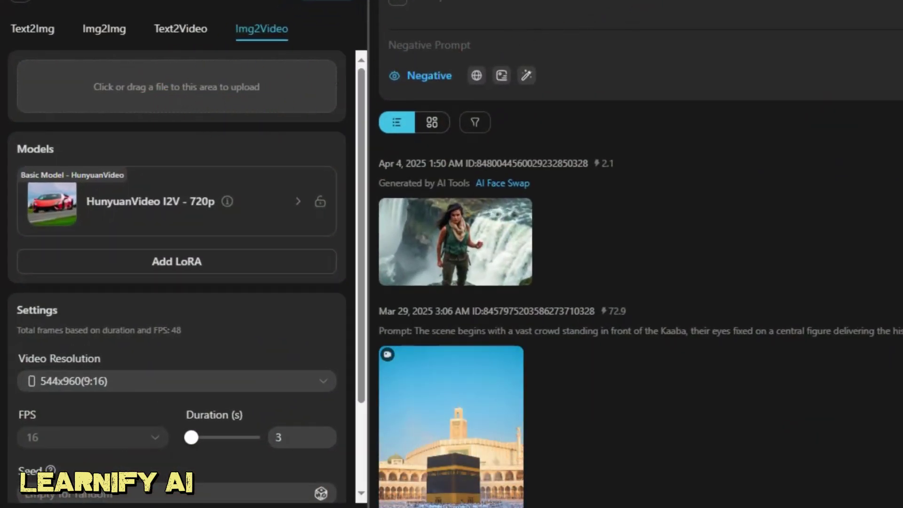
click(182, 101)
double_click(285, 106)
scroll(284, 107, down, 1)
click(138, 305)
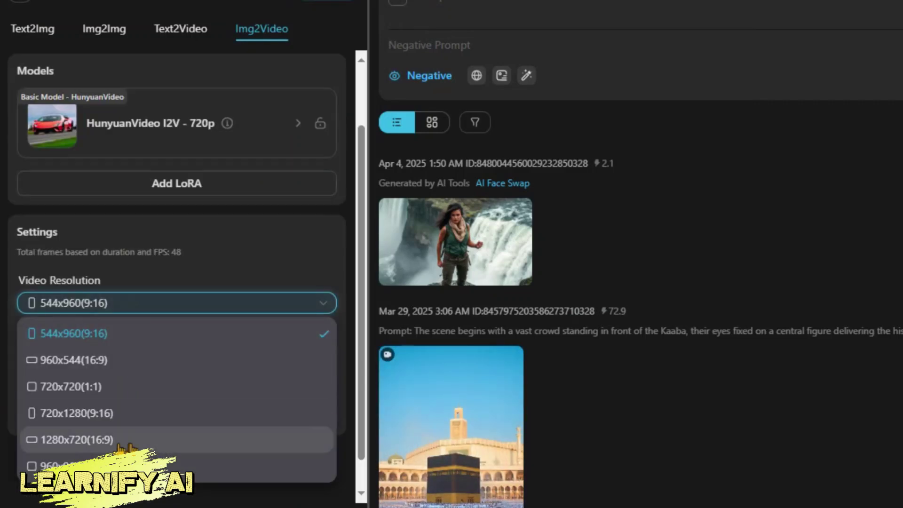
click(131, 437)
drag(192, 359, 254, 359)
scroll(172, 393, up, 2)
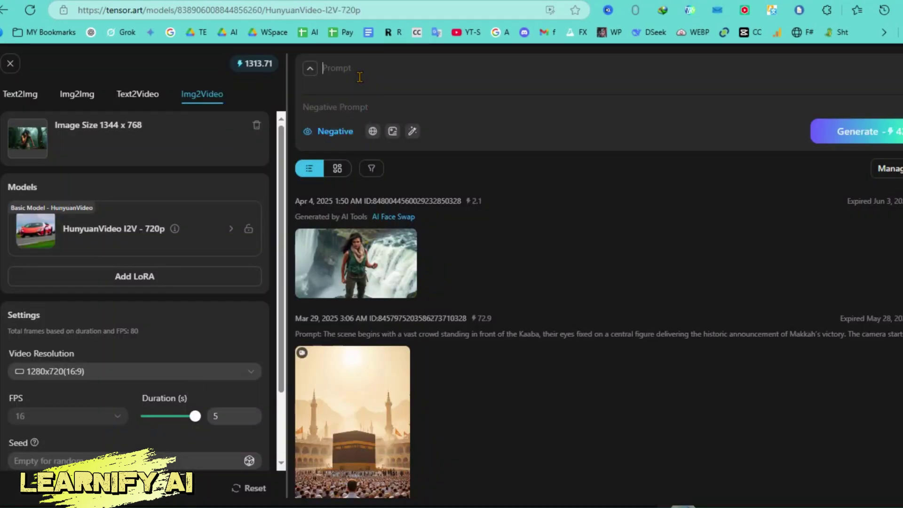
Paste the jungle prompt, generate the 5-second clip, and load 2.png next.
key(ctrl+v)
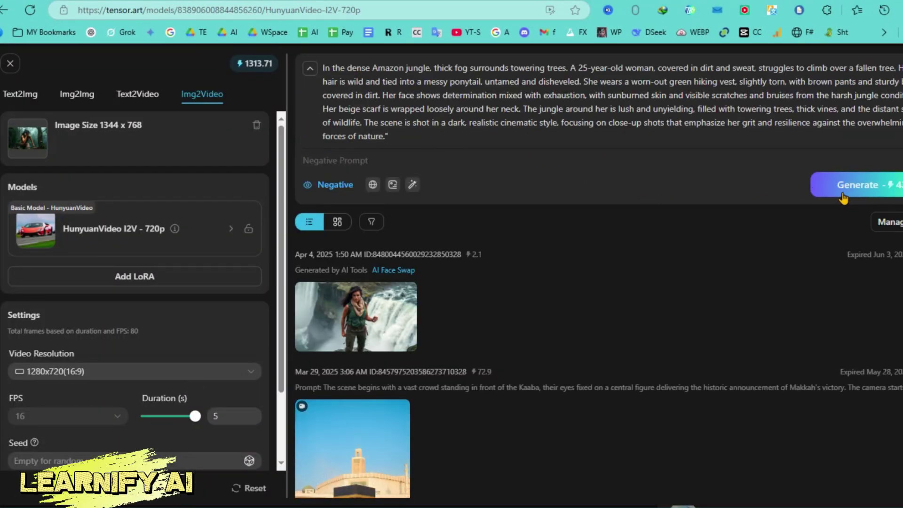
click(842, 195)
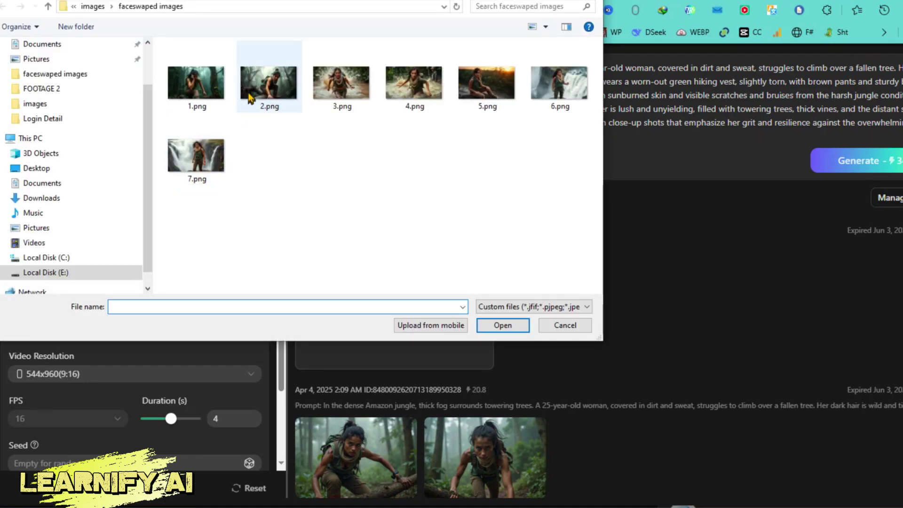
double_click(249, 97)
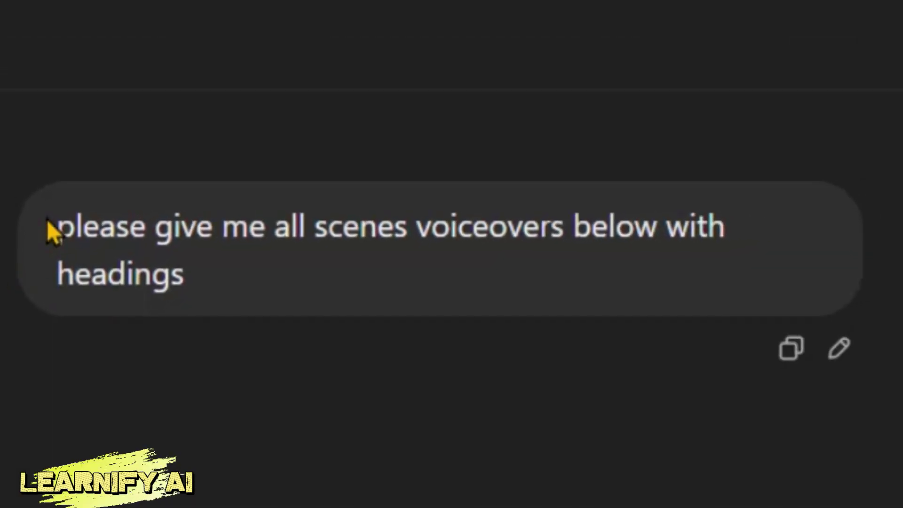
Select and copy the Scene 1 voice-over quote from ChatGPT's reply.
mouse_move(51, 230)
mouse_down()
mouse_move(101, 233)
mouse_move(232, 298)
mouse_up()
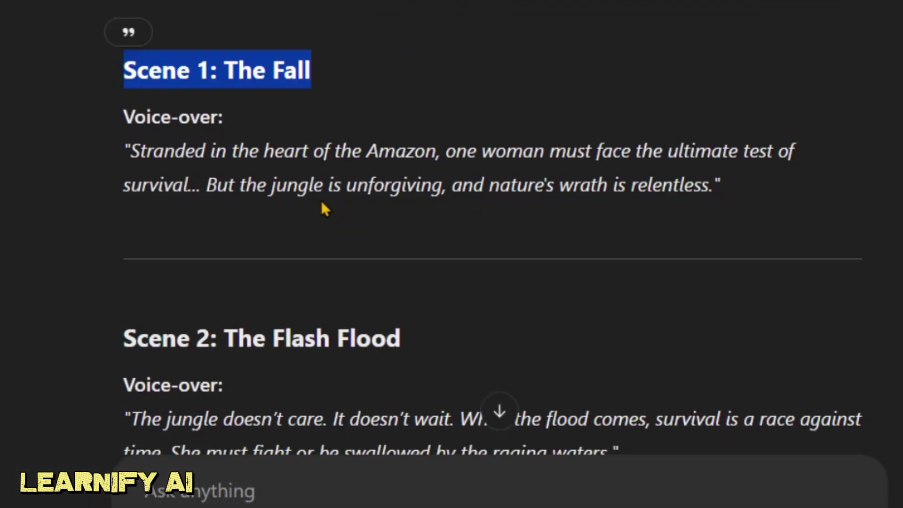
scroll(320, 204, down, 5)
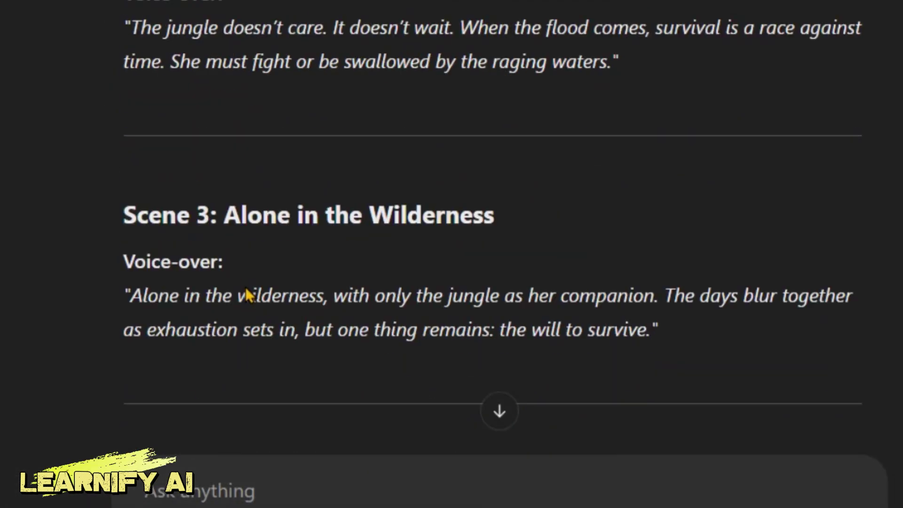
scroll(246, 294, down, 3)
scroll(402, 316, up, 8)
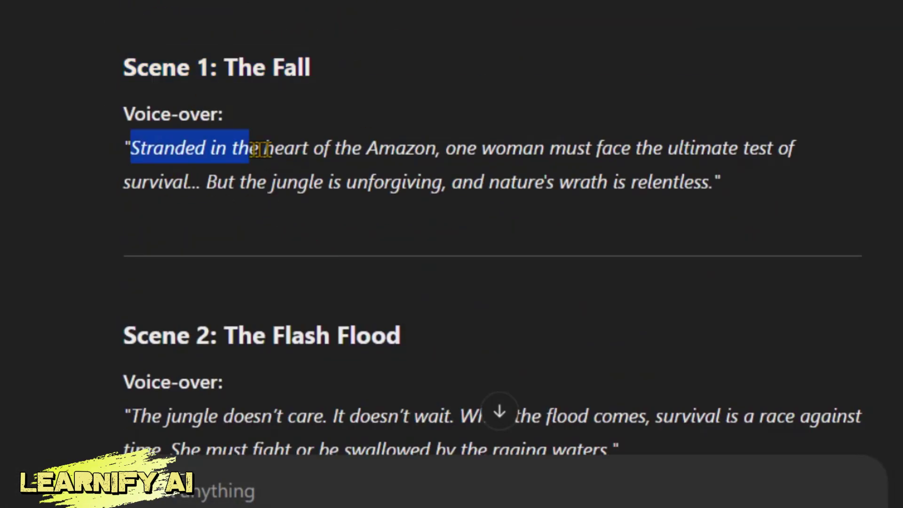
drag(261, 148, 718, 186)
right_click(635, 150)
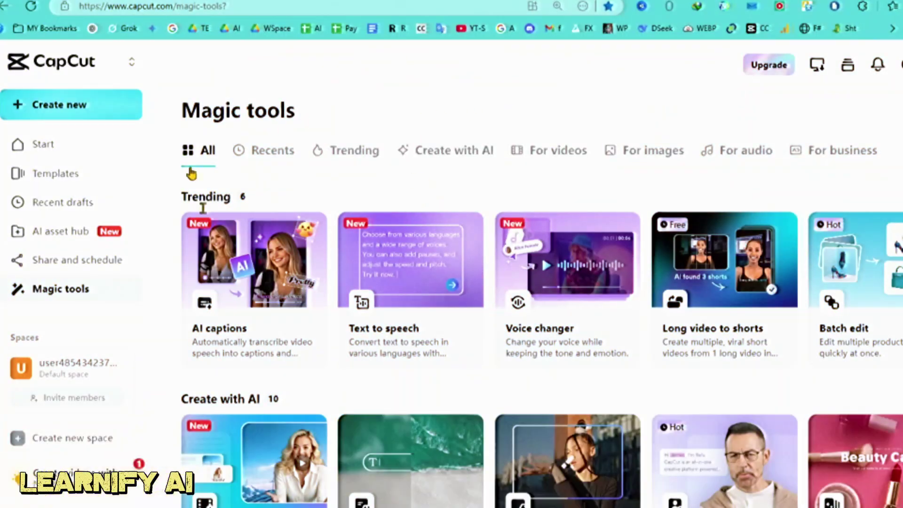
Generate the Tim-voice narration from the pasted voice-over text in Text to speech.
click(389, 296)
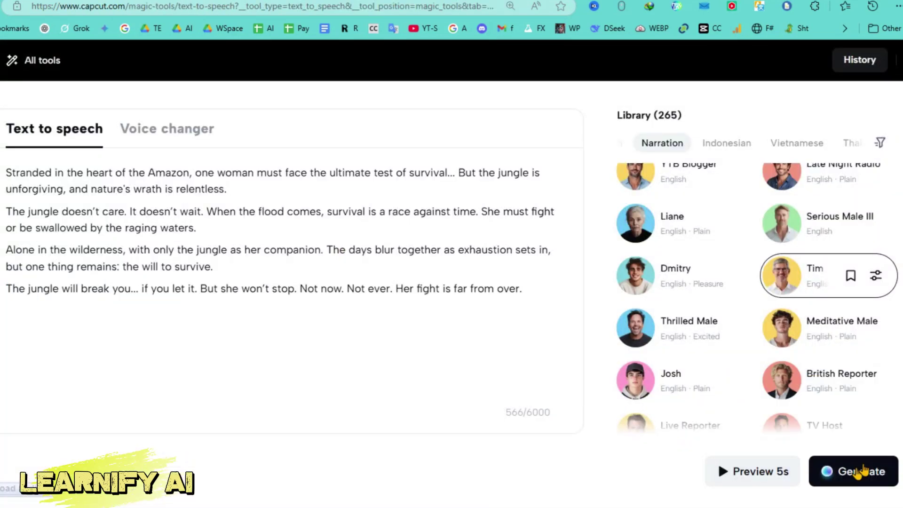
click(850, 478)
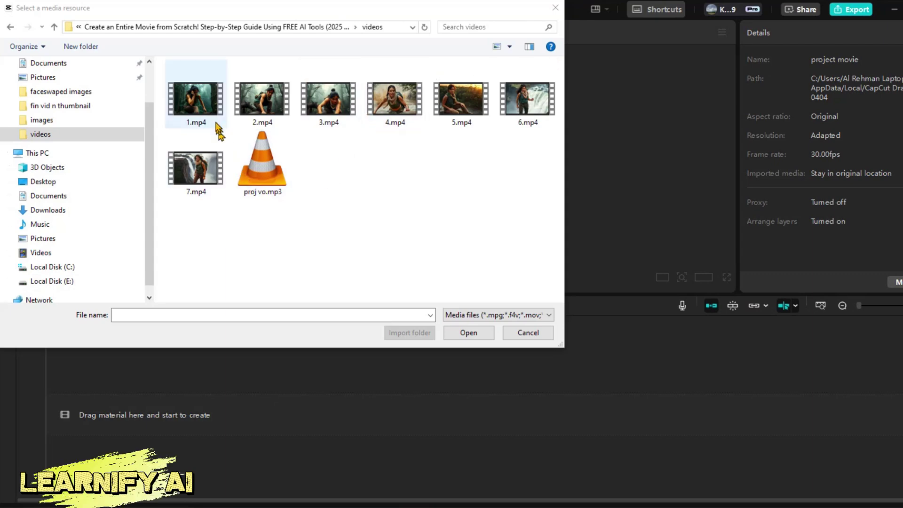
Import all scene clips and proj vo.mp3 and place them on the timeline.
key(ctrl+a)
key(Return)
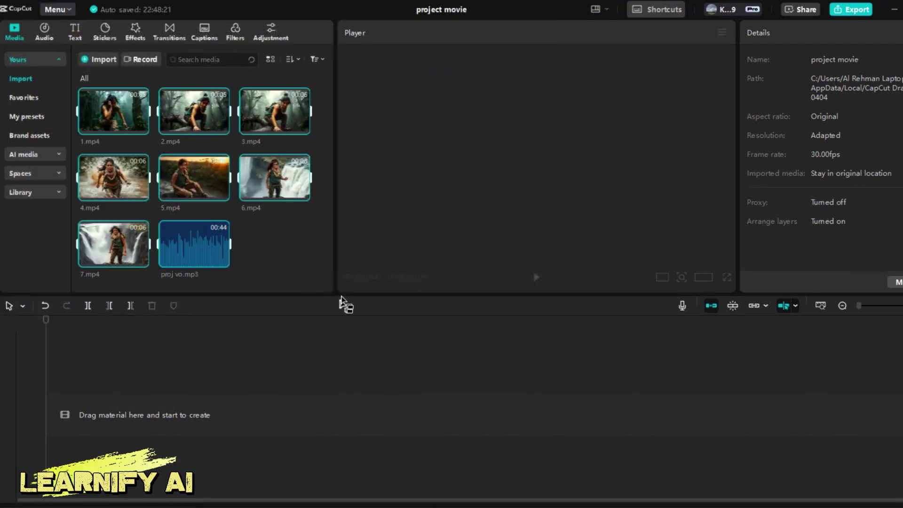
drag(339, 302, 99, 381)
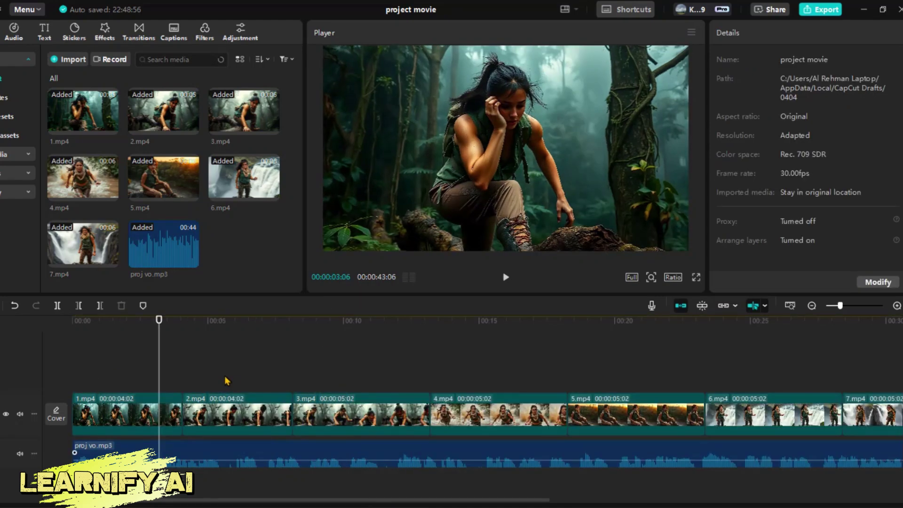
Select the voice-over and first two clips, then add a Mix transition between clips 1 and 2.
click(223, 460)
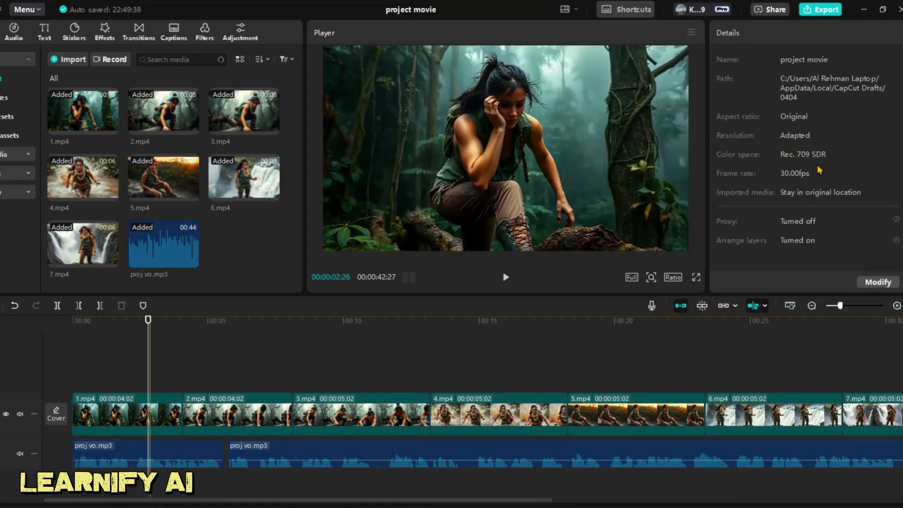
click(127, 412)
click(239, 412)
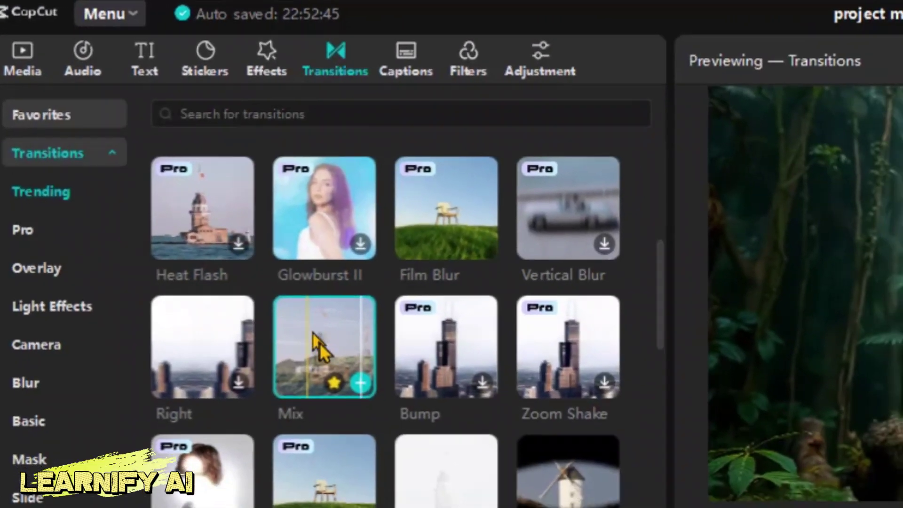
drag(317, 346, 182, 413)
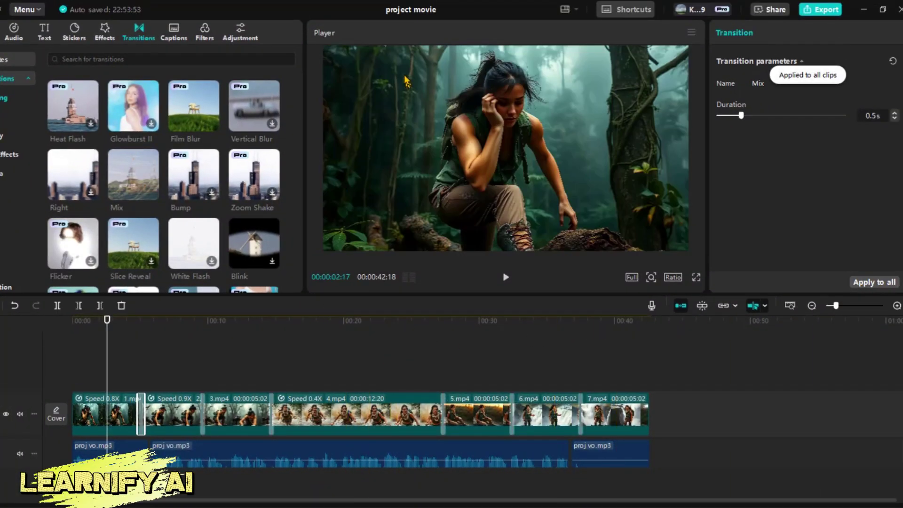
Add fog Mist effects to clips 1, 2 and 3.
click(103, 31)
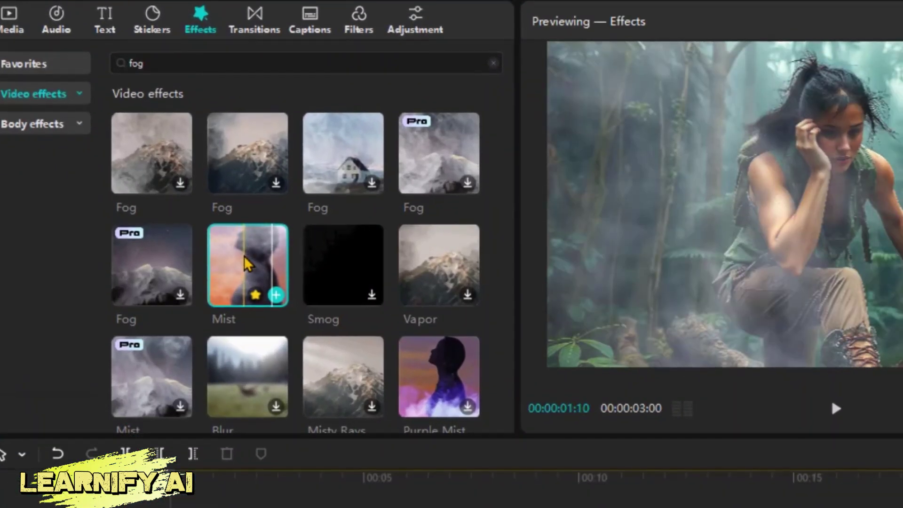
mouse_move(245, 261)
mouse_down()
mouse_move(106, 451)
mouse_move(112, 445)
mouse_up()
drag(142, 92, 361, 455)
drag(554, 436, 557, 451)
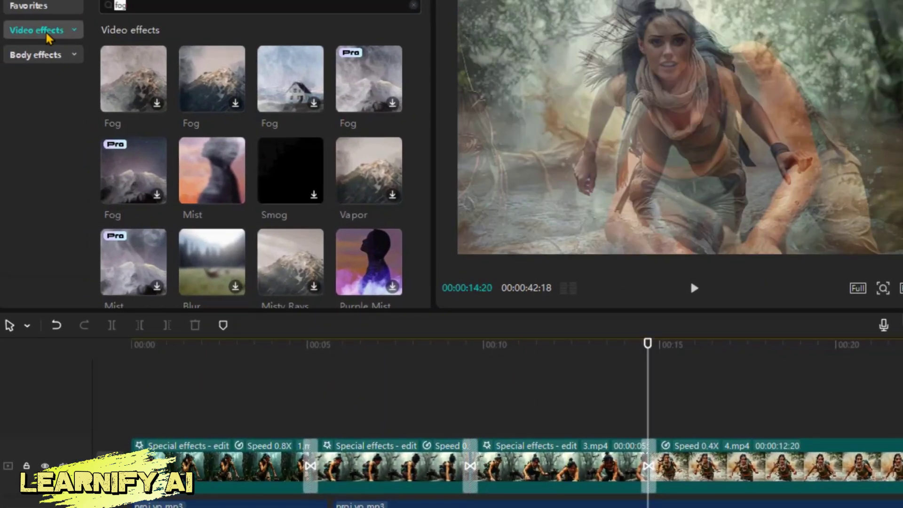
Add Rain to clip 4 and stretch a Mist effect across clips 6 and 7.
drag(131, 76, 572, 420)
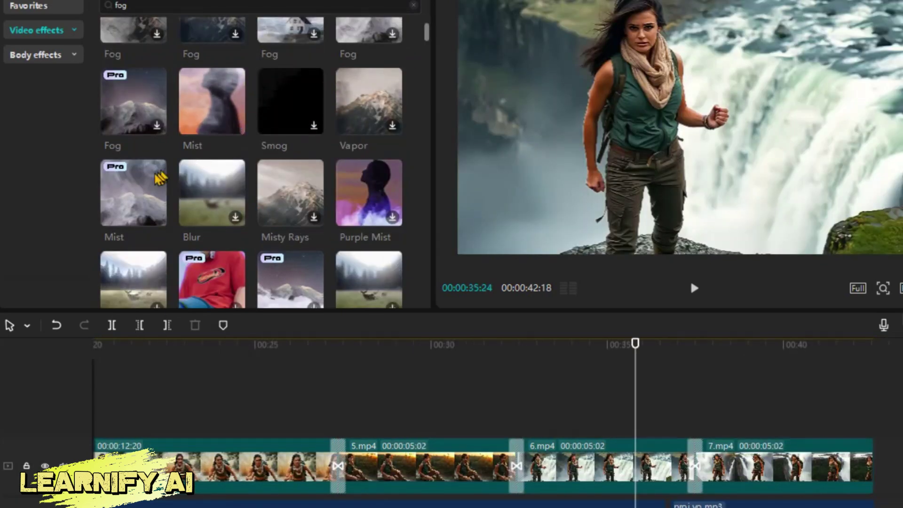
drag(133, 101, 519, 420)
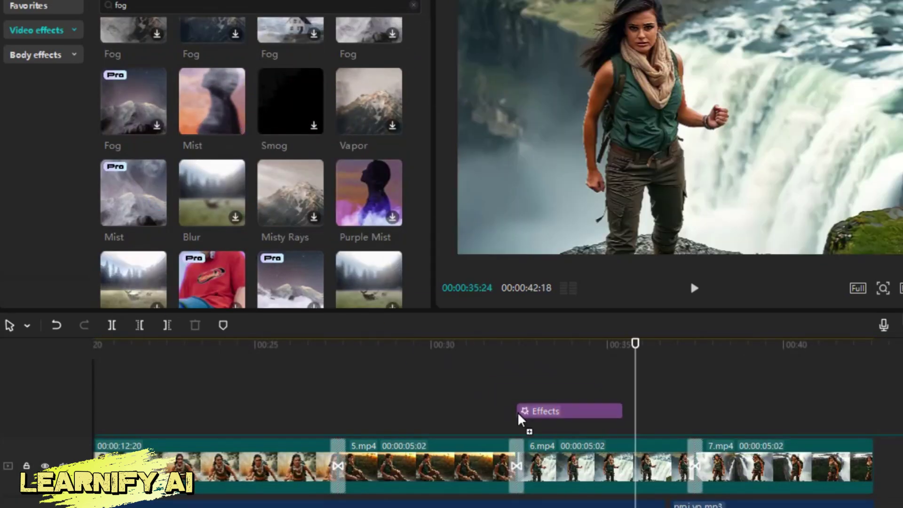
drag(621, 425, 851, 423)
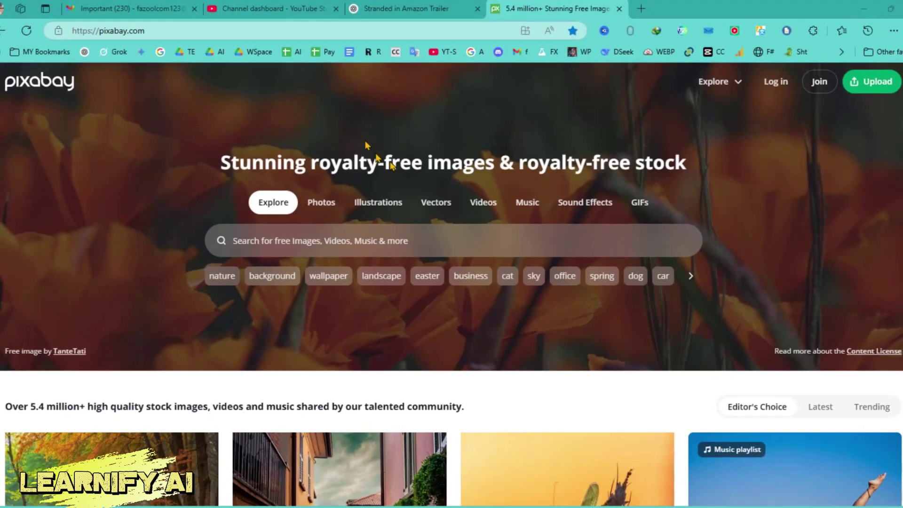
Download the Heavy Cineamtic Hit and Jungle Nature sound effects from Pixabay.
click(577, 205)
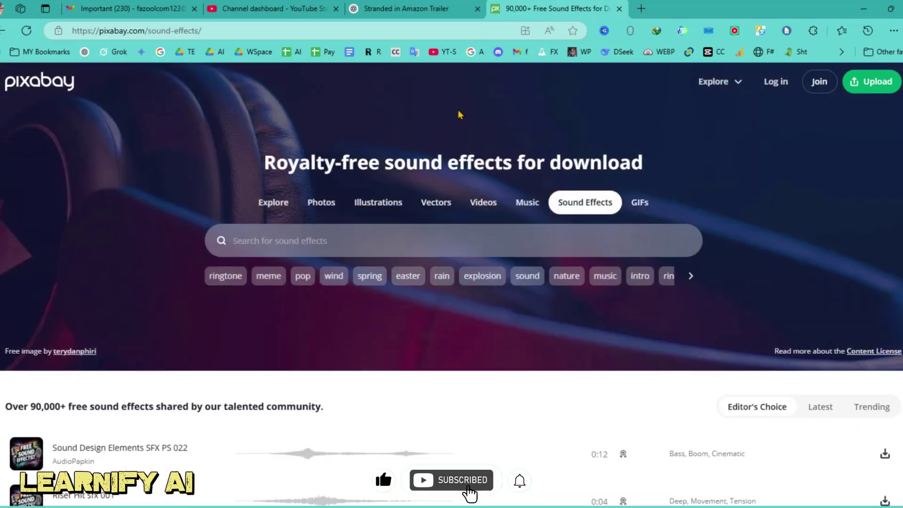
text(cinematic)
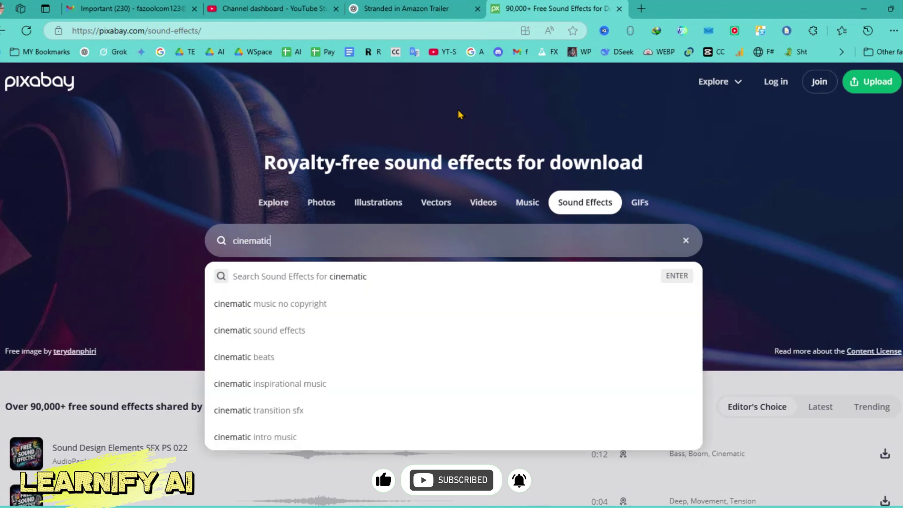
text(  b)
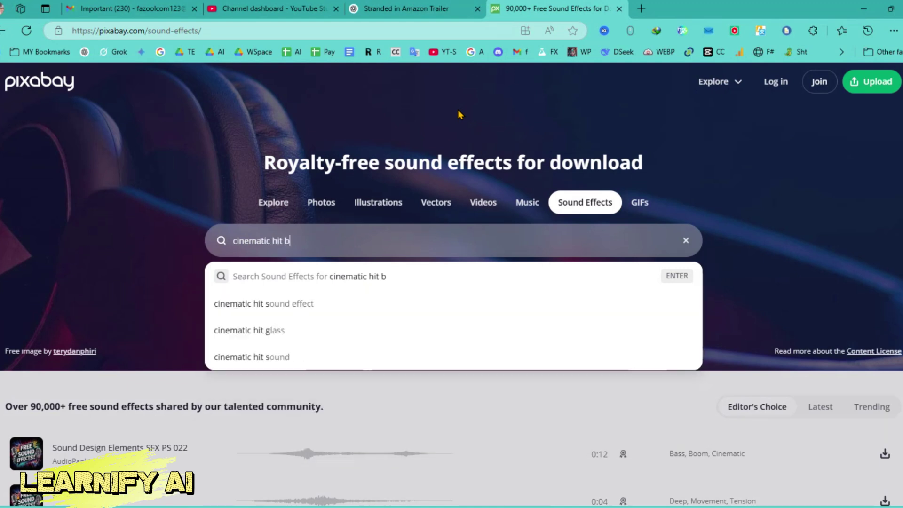
text(rutal)
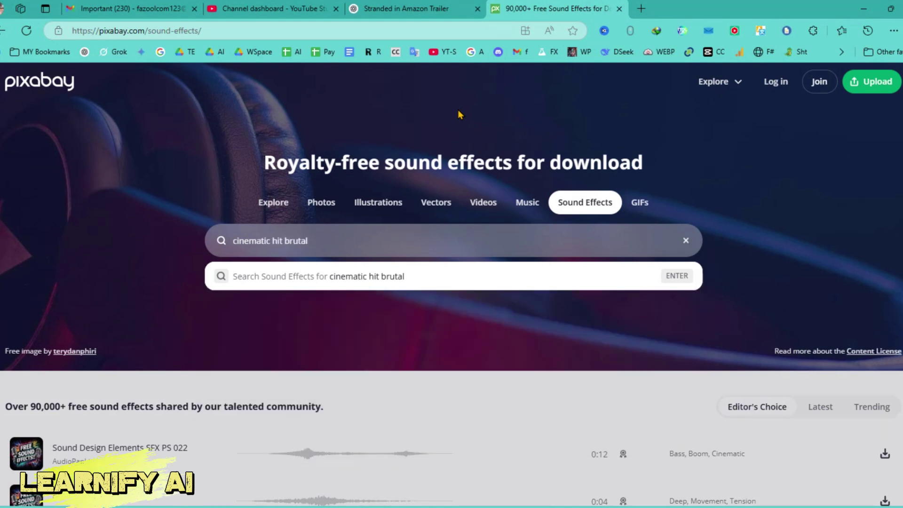
key(Return)
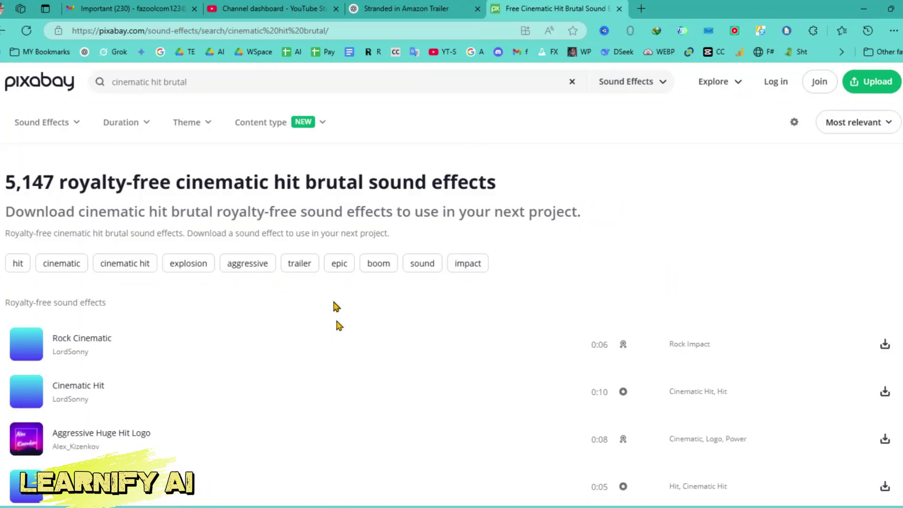
scroll(246, 356, down, 6)
scroll(246, 356, down, 6)
scroll(246, 356, down, 3)
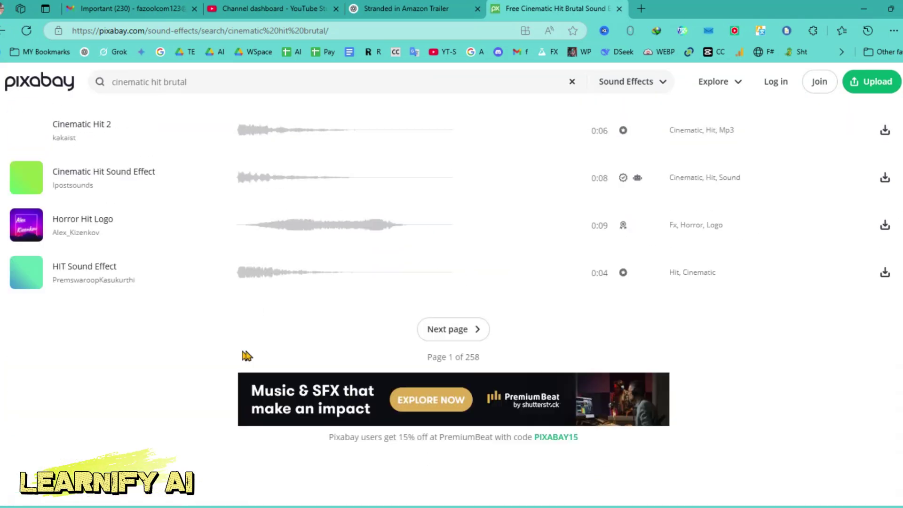
scroll(246, 356, up, 10)
click(25, 367)
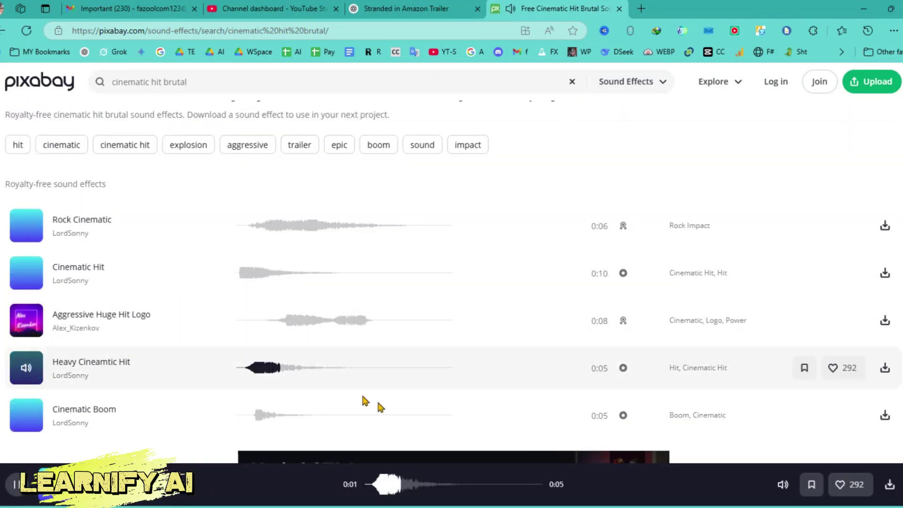
click(884, 370)
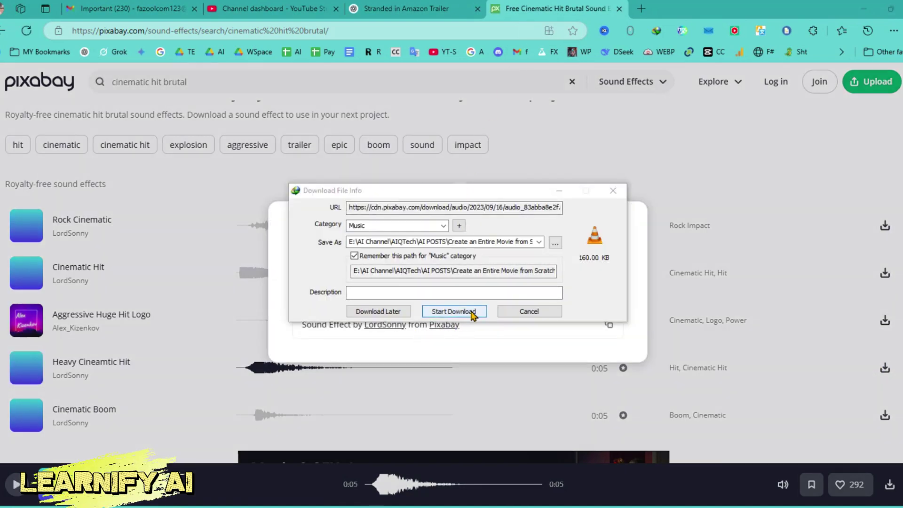
click(473, 315)
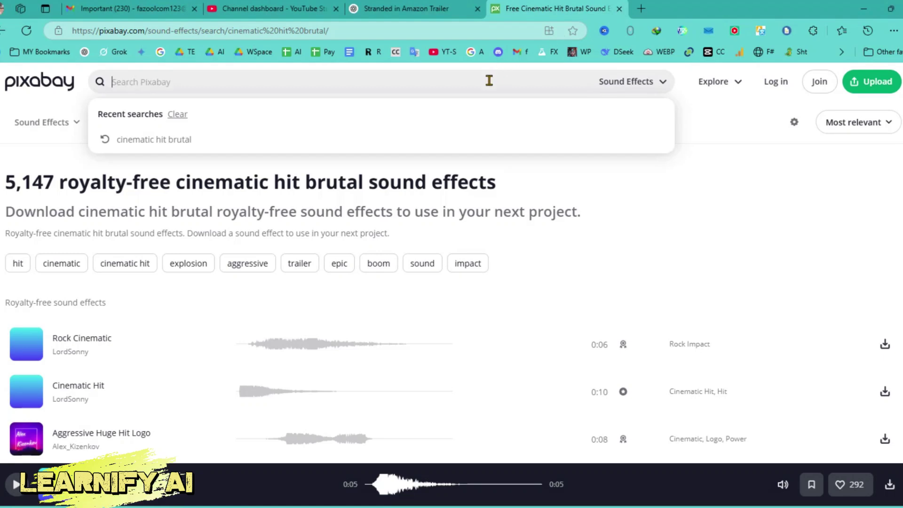
text(jungle)
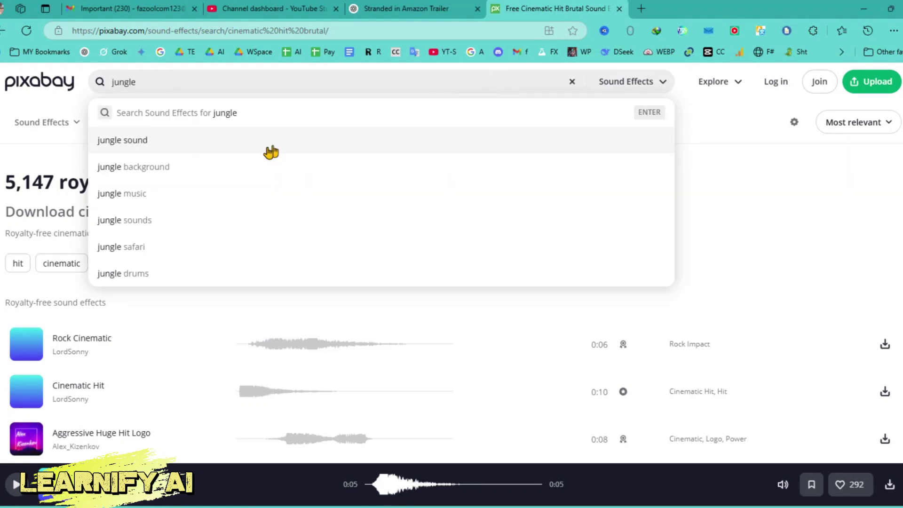
click(270, 167)
click(884, 344)
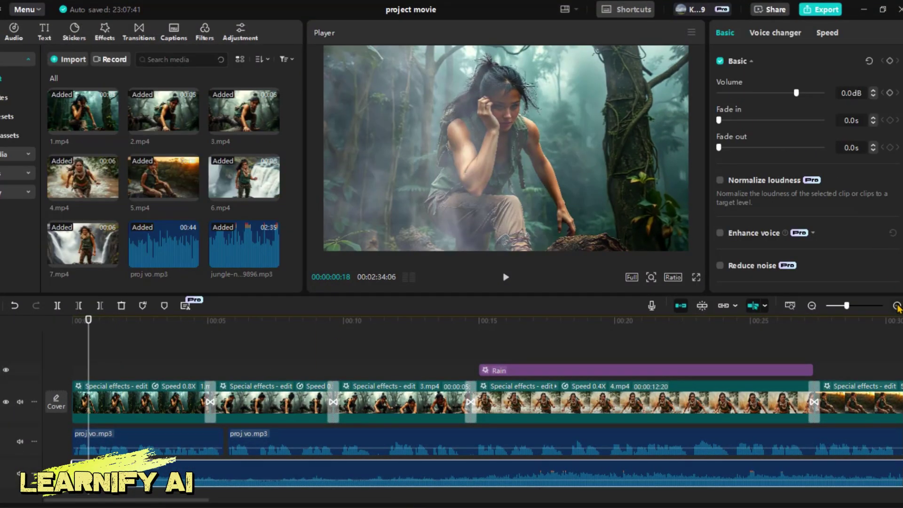
Add the aggressive stinger and glass cinematic hit sounds on new tracks, then append 7.png.
click(896, 306)
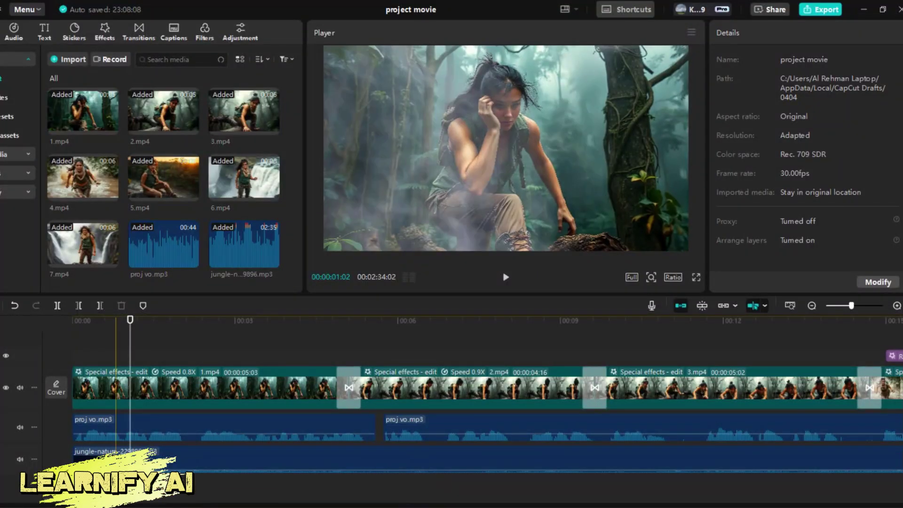
drag(242, 180, 209, 487)
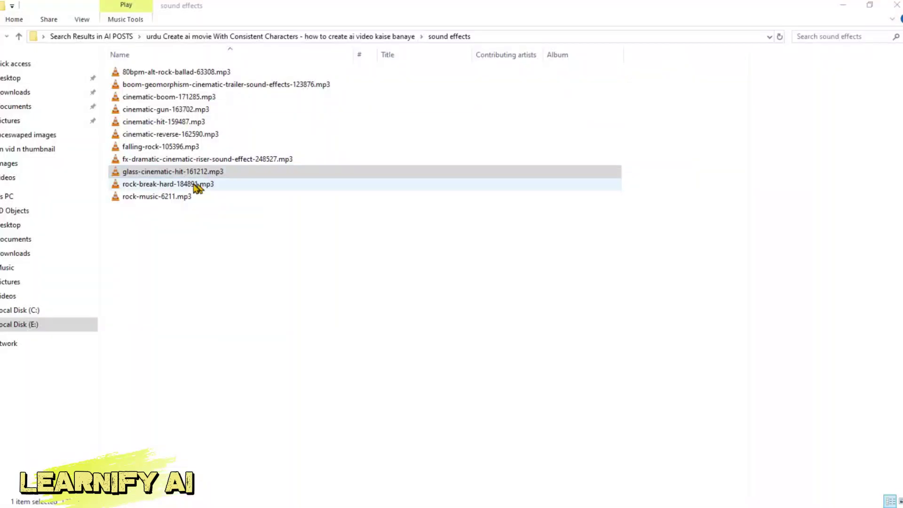
mouse_move(195, 188)
mouse_down()
mouse_move(411, 490)
mouse_move(597, 484)
mouse_up()
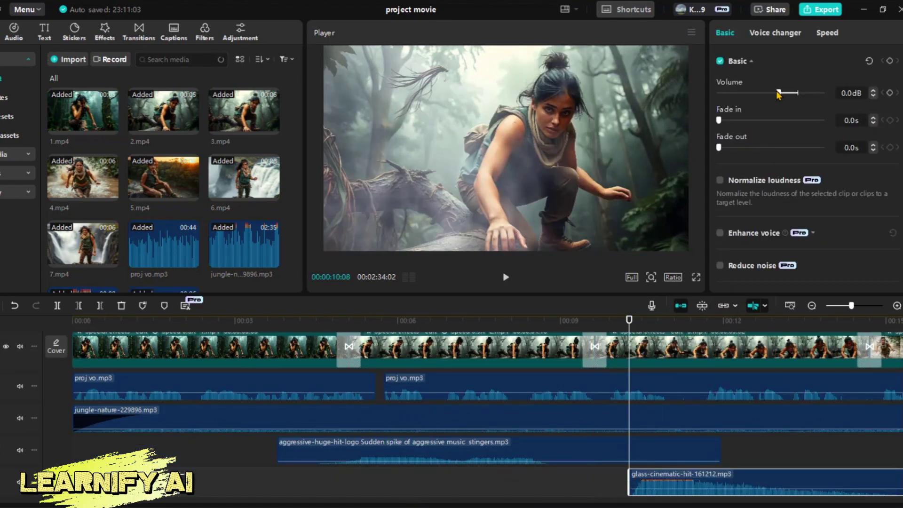
click(597, 480)
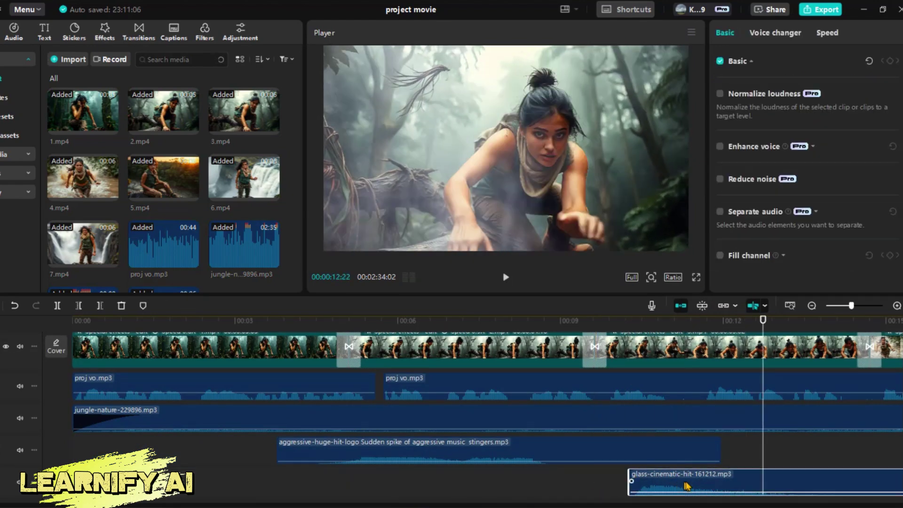
drag(678, 484, 686, 484)
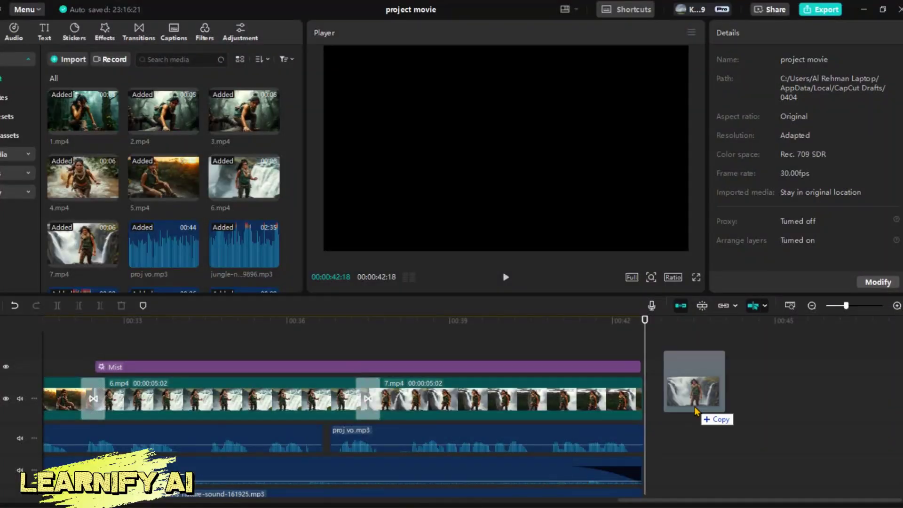
drag(187, 437, 705, 441)
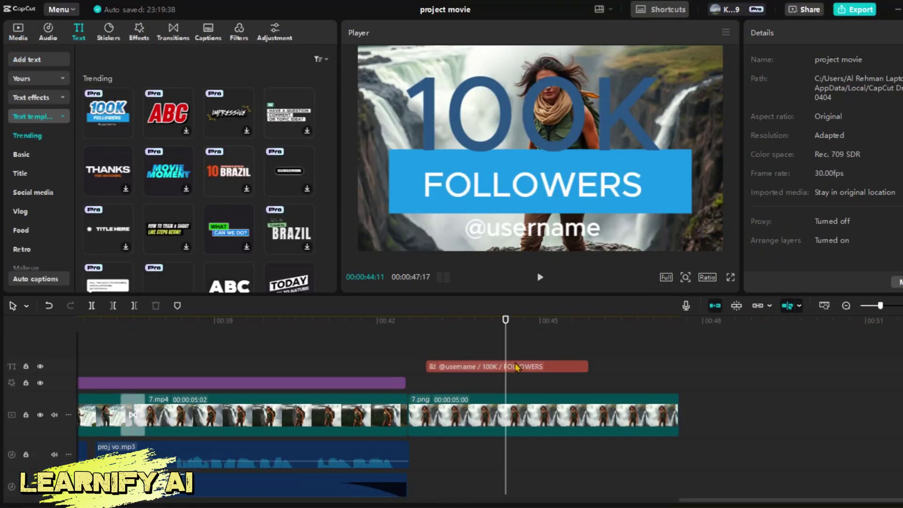
Scale the closing title to 47% and select its FOLLOWERS text for replacement.
click(516, 366)
text(Woman's)
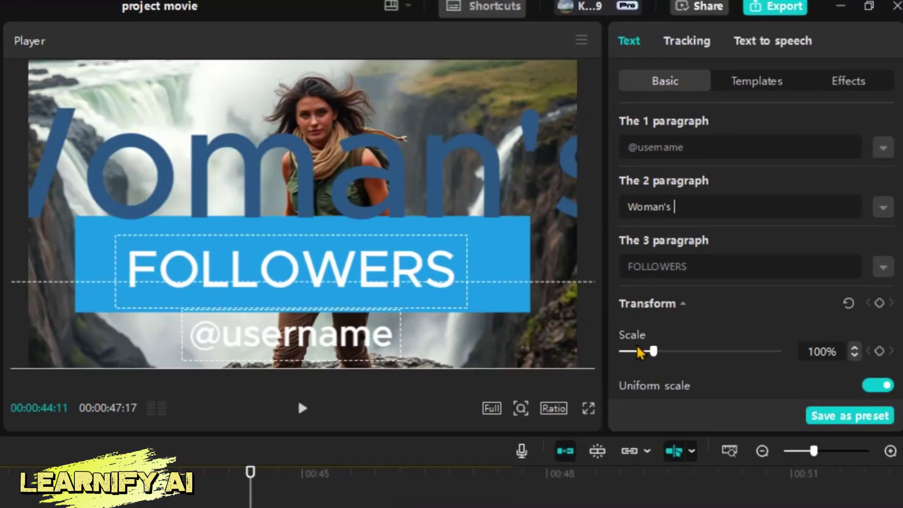
drag(639, 352, 636, 352)
drag(692, 266, 622, 269)
text(Battle Against)
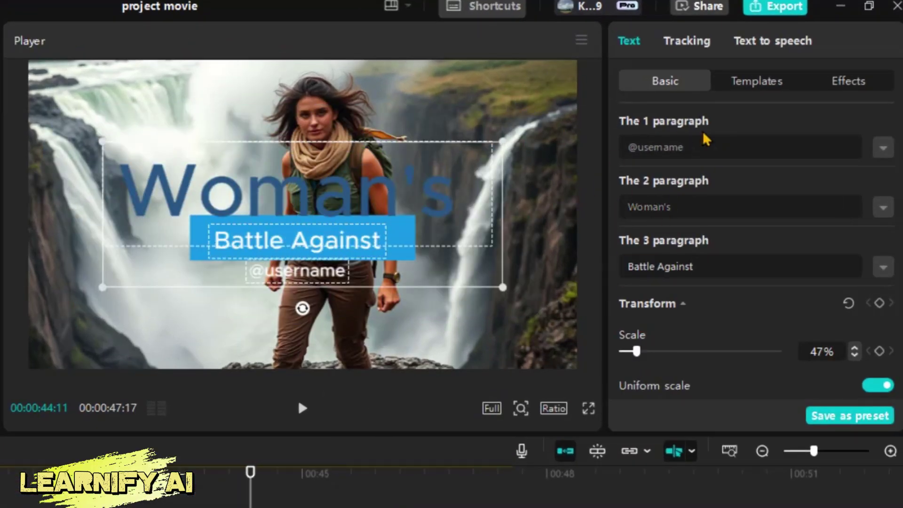
drag(703, 145, 608, 146)
text(Nature)
scroll(617, 268, down, 2)
scroll(649, 307, up, 2)
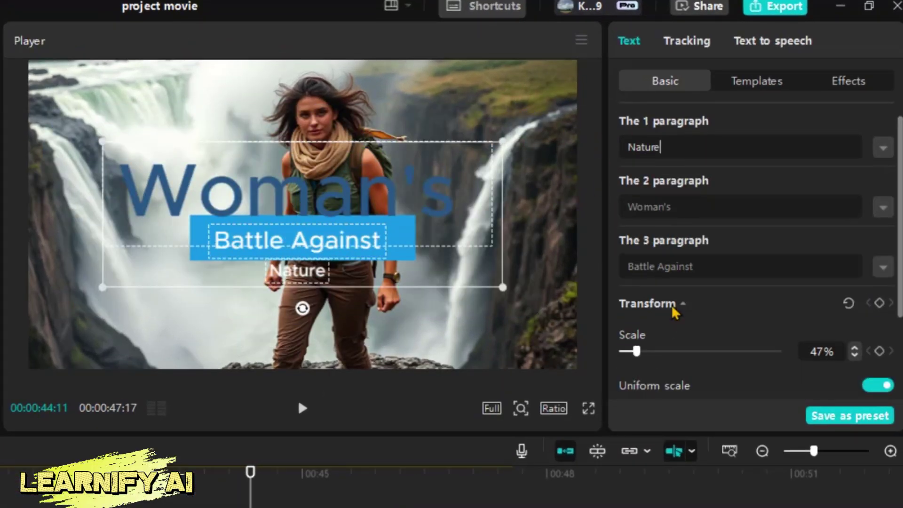
Make all three title paragraphs uppercase, including WOMAN'S and BATTLE AGAINST.
click(882, 147)
click(693, 299)
click(883, 147)
click(882, 207)
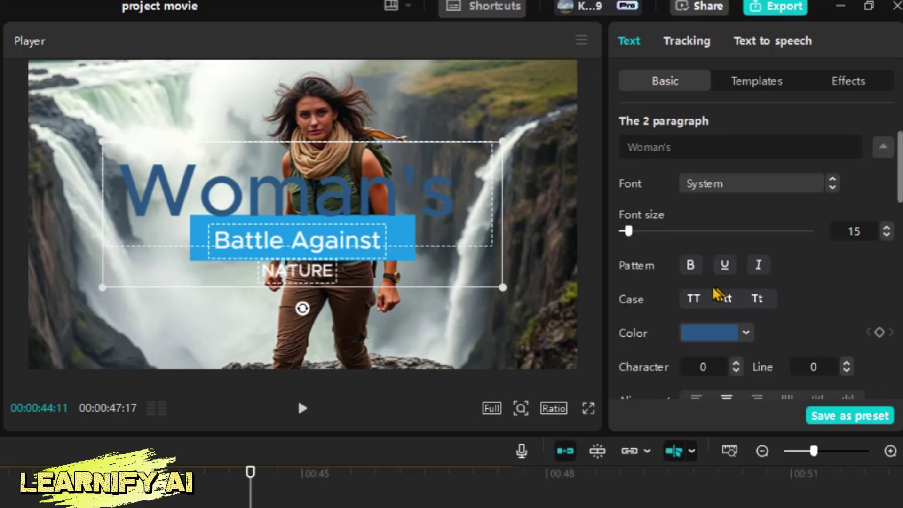
click(695, 299)
click(882, 149)
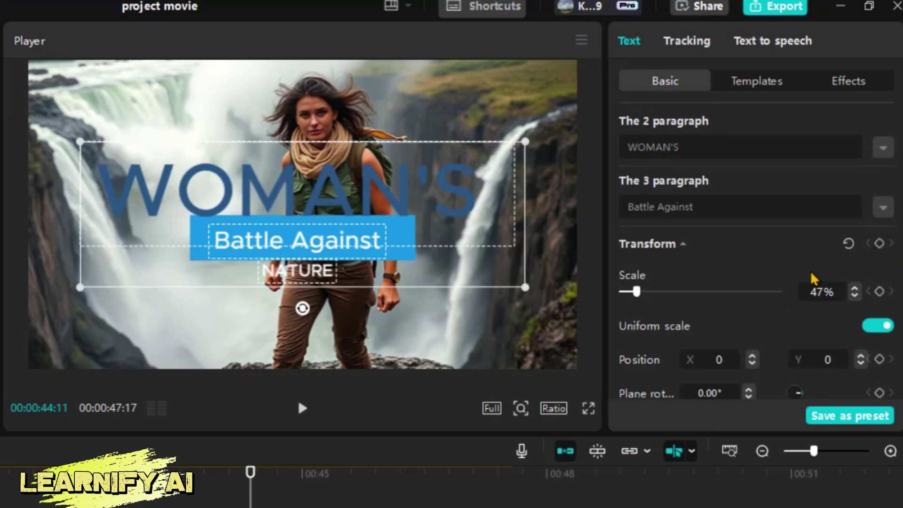
scroll(814, 278, down, 1)
click(882, 153)
click(693, 304)
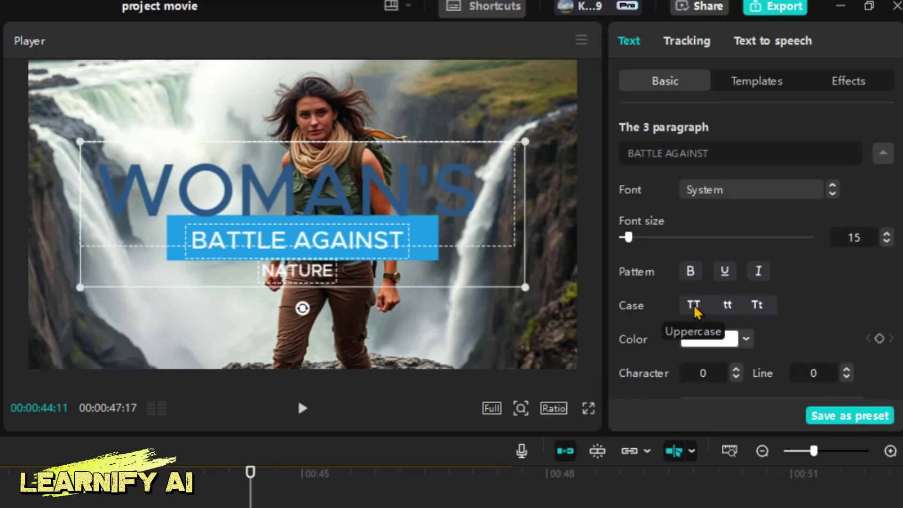
click(882, 153)
scroll(885, 190, up, 2)
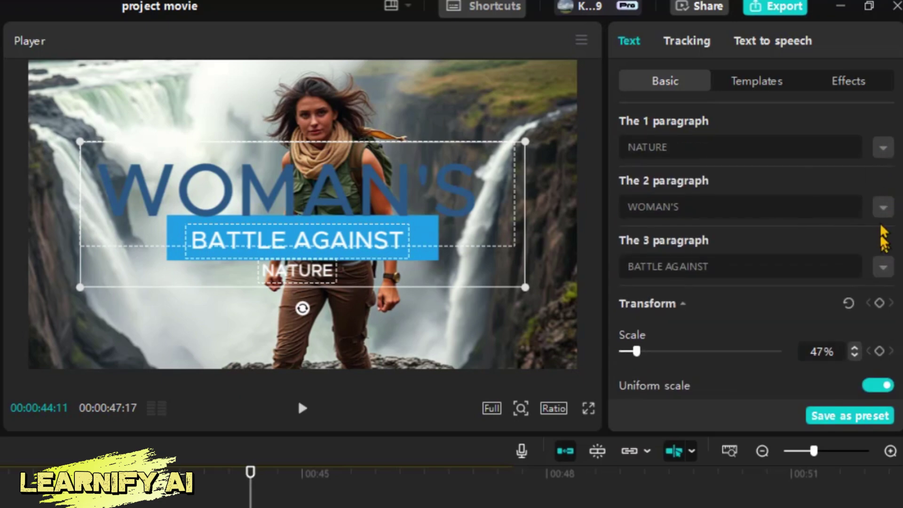
click(882, 147)
scroll(800, 333, down, 1)
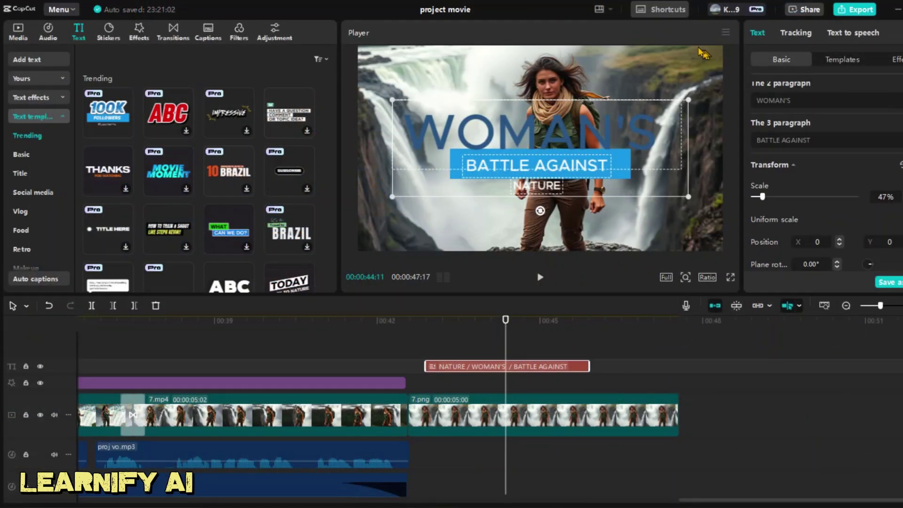
Give the 7.png clip the Combo Zoom 2 animation.
click(521, 405)
click(522, 384)
click(805, 33)
click(814, 102)
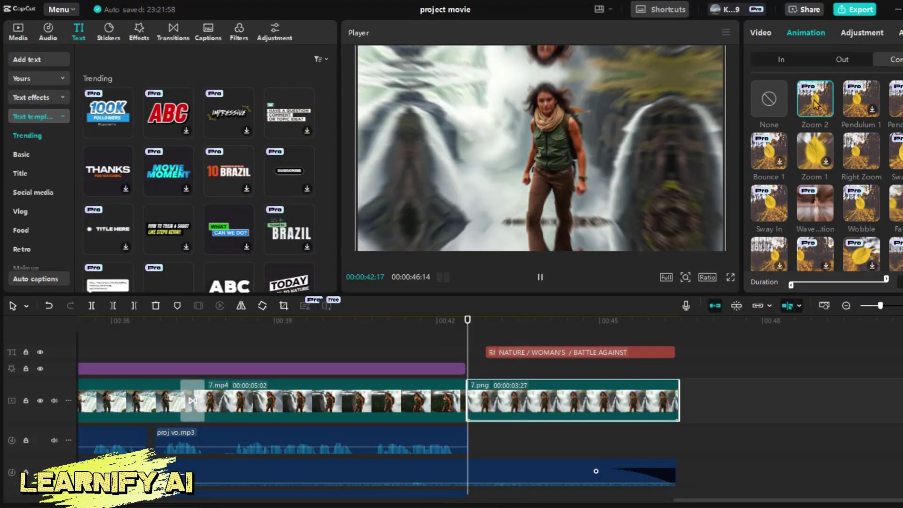
click(574, 329)
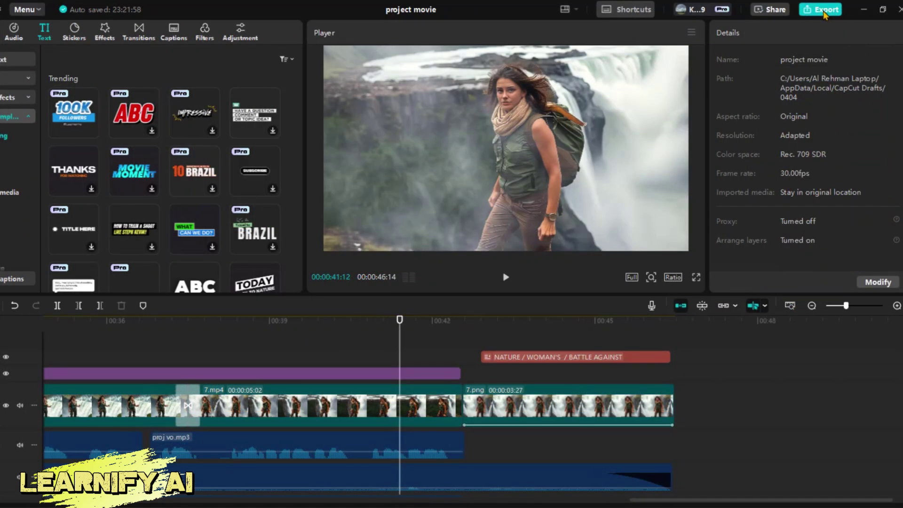
Change the export resolution from 1080P to 2K and start exporting the movie.
click(823, 11)
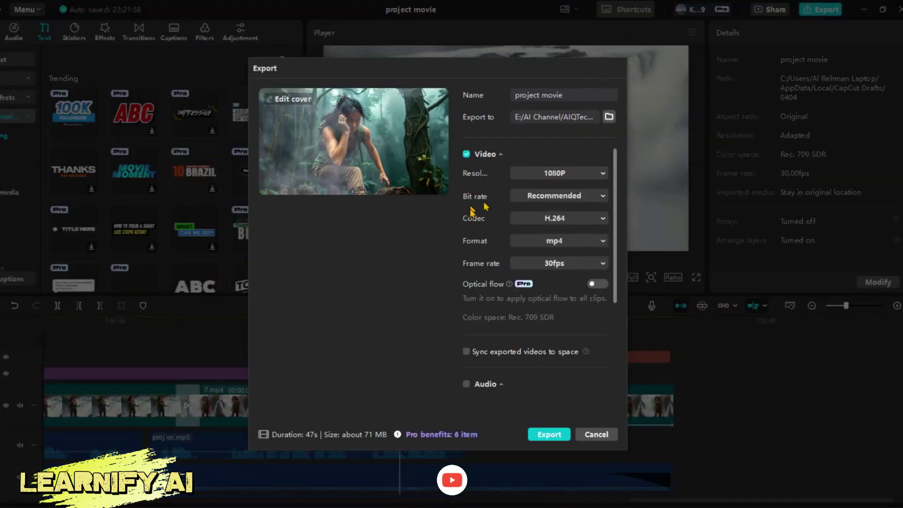
click(554, 173)
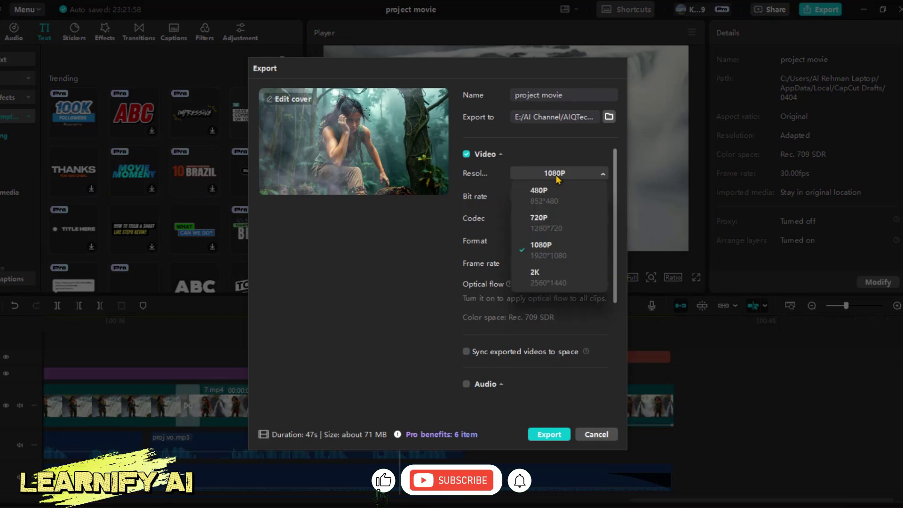
click(555, 274)
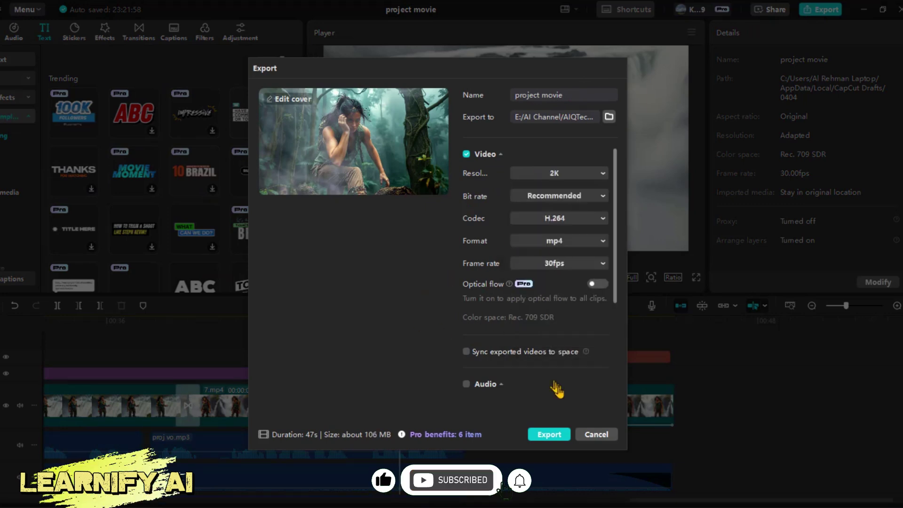
click(549, 434)
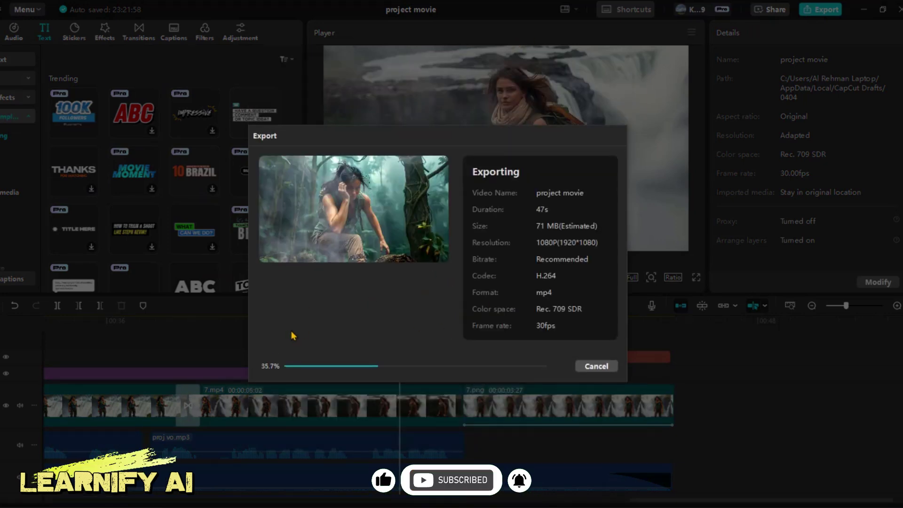